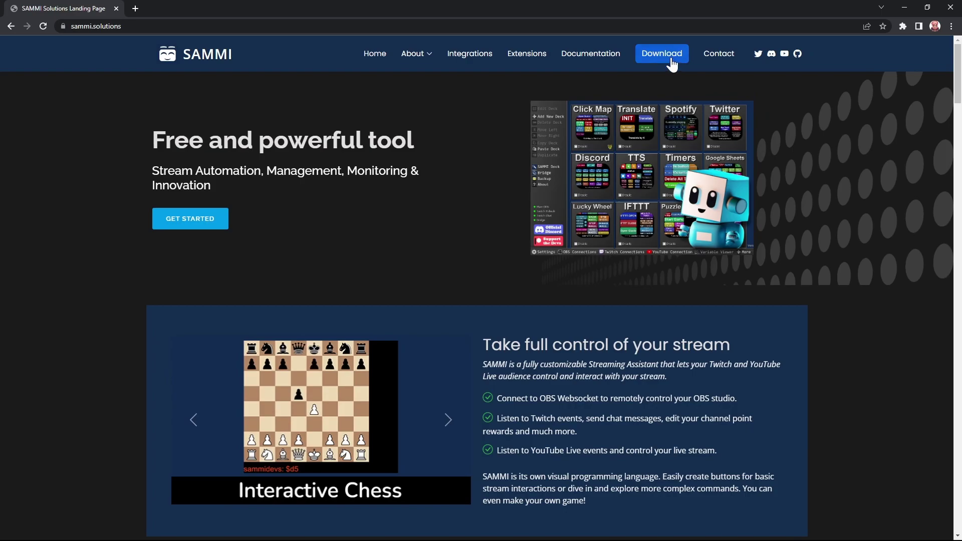
# Step: Download SAMMI 2023.1.0 x64 Latest.zip from the SAMMI website through itch.io without making a payment
pyautogui.click(672, 63)
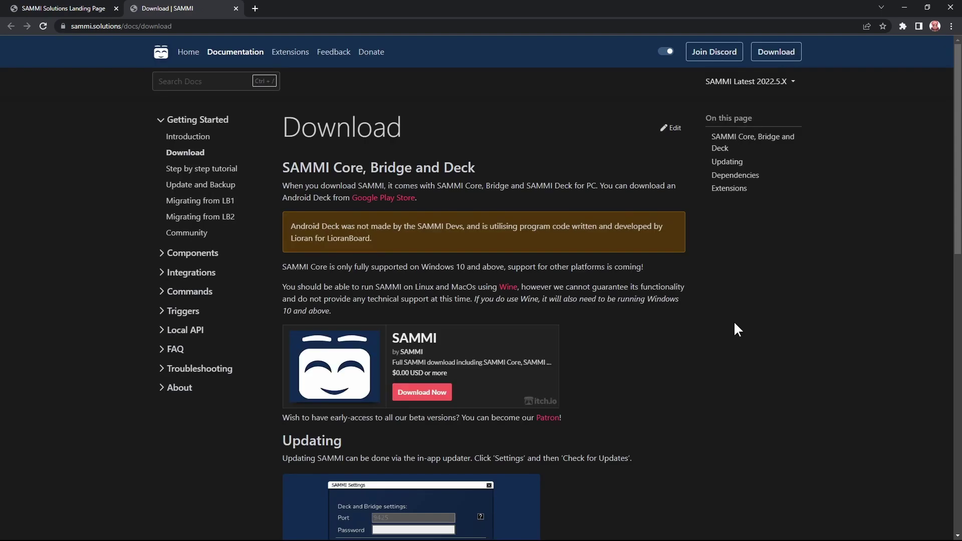
pyautogui.click(424, 395)
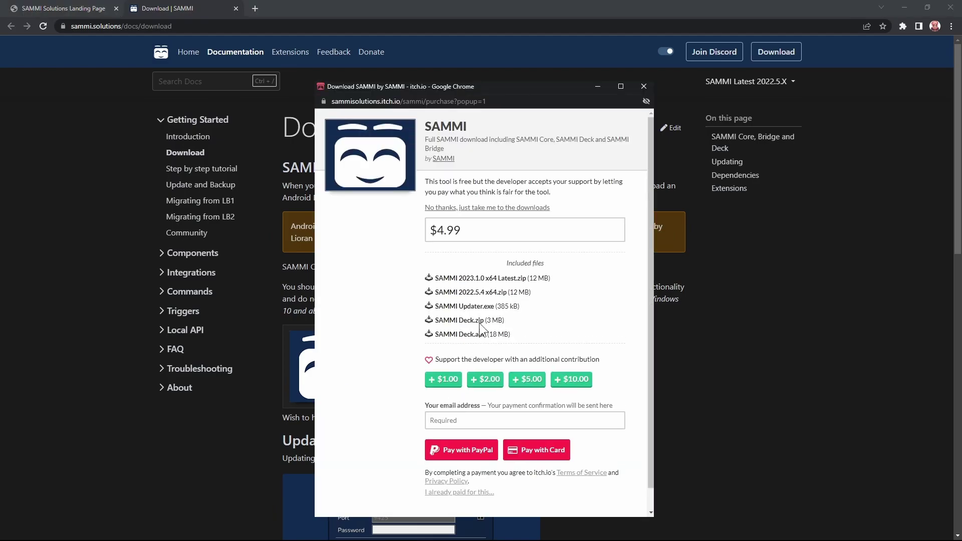
pyautogui.click(516, 210)
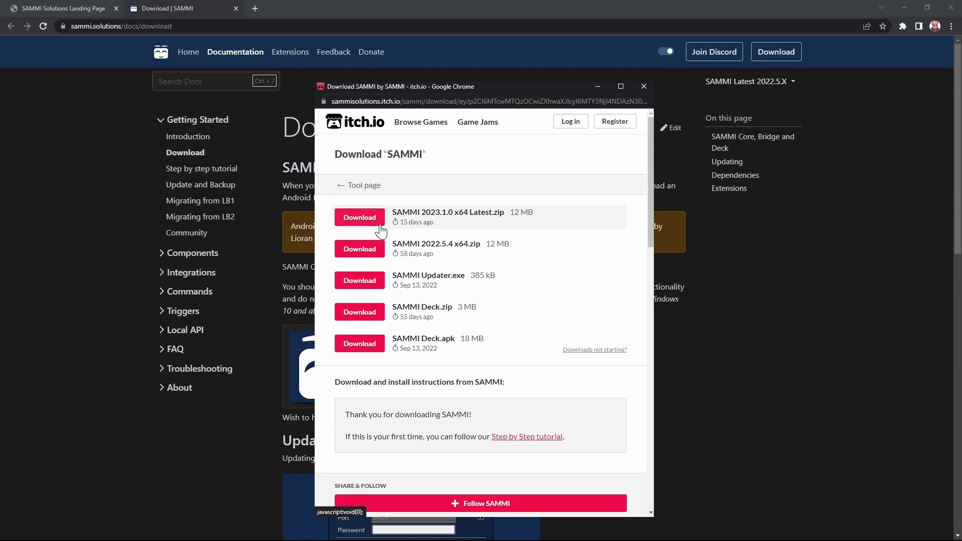
pyautogui.click(360, 218)
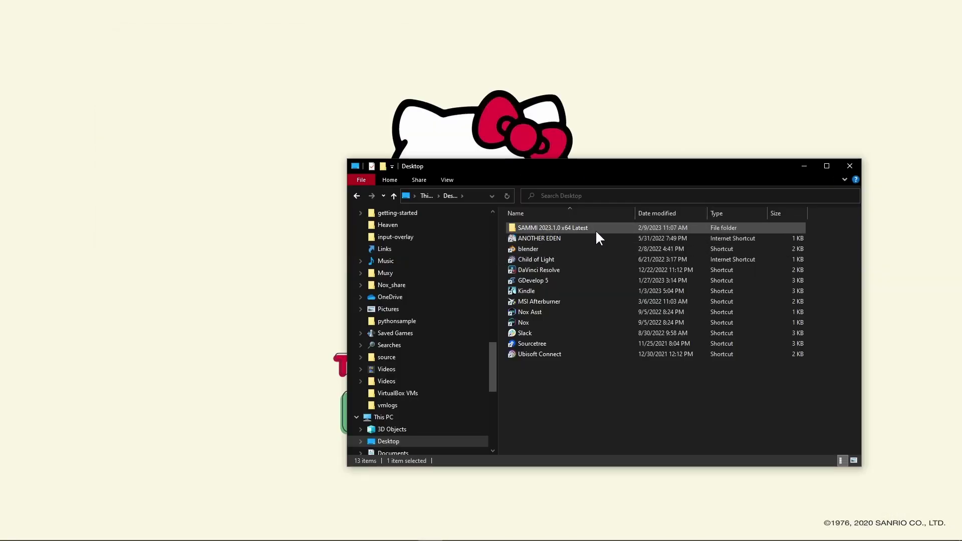
# Step: Launch SAMMI Core.exe from the extracted x64 folder, allow it through the firewall, and continue with empty decks
pyautogui.doubleClick(595, 228)
pyautogui.doubleClick(595, 229)
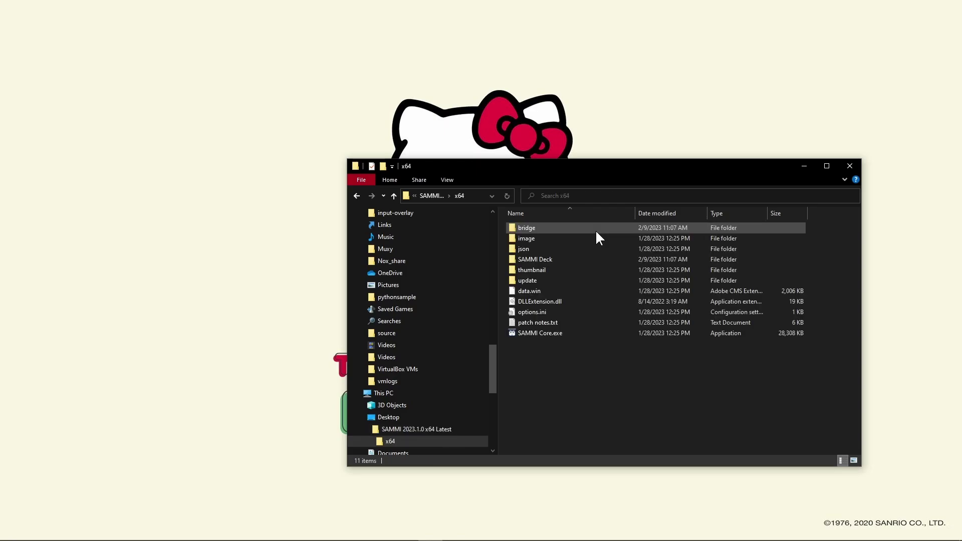
pyautogui.click(590, 335)
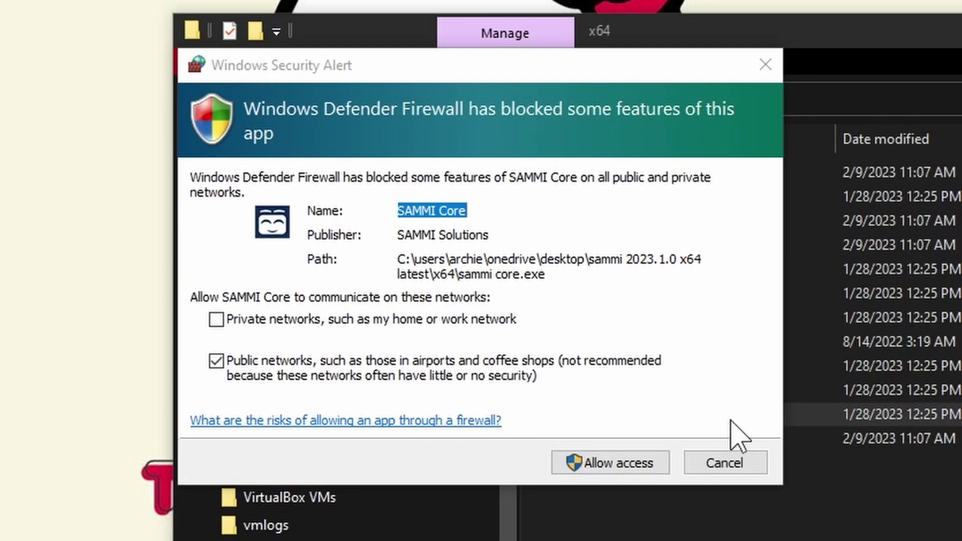
pyautogui.click(608, 463)
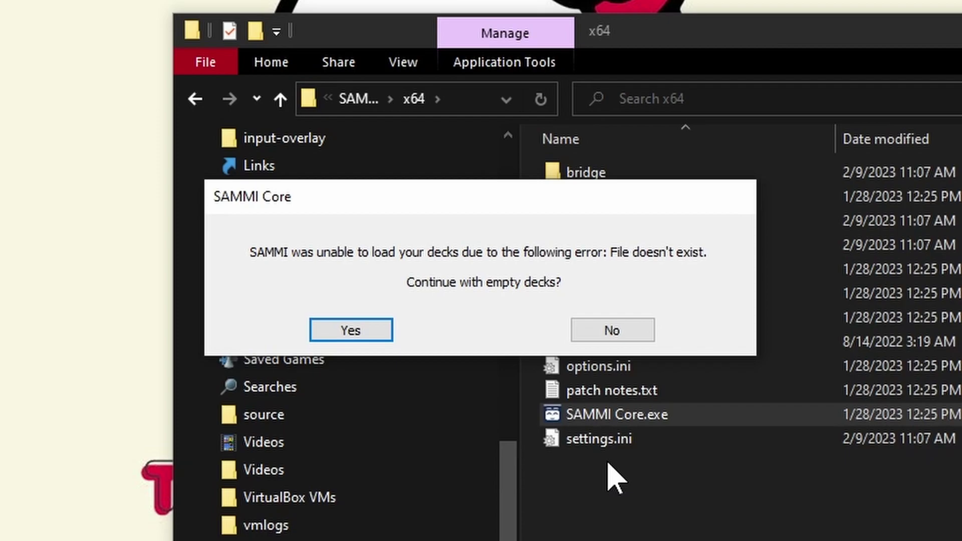
pyautogui.click(375, 329)
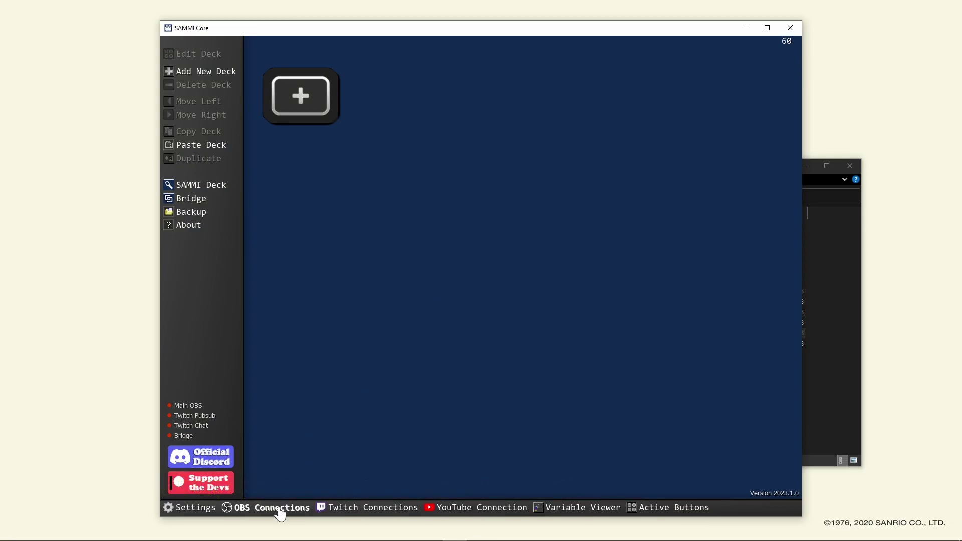
# Step: Open SAMMI's OBS connection setup, switch to OBS, and show the WebSocket server's connect info to copy the server password
pyautogui.click(279, 508)
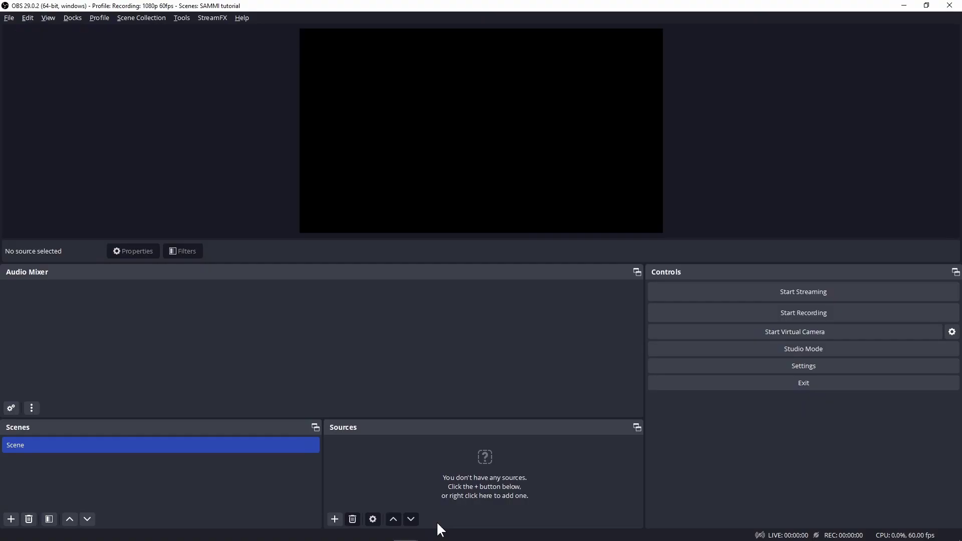
pyautogui.click(182, 18)
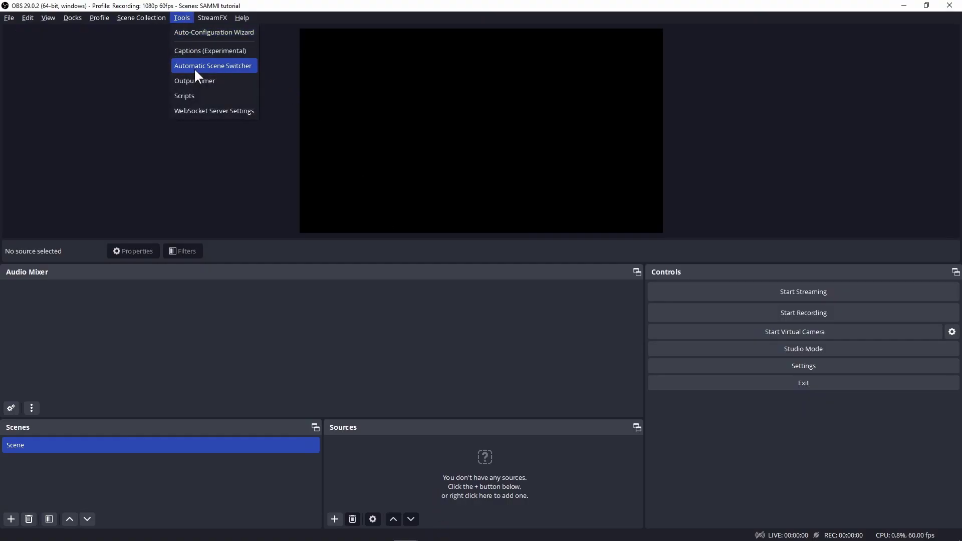
pyautogui.click(199, 111)
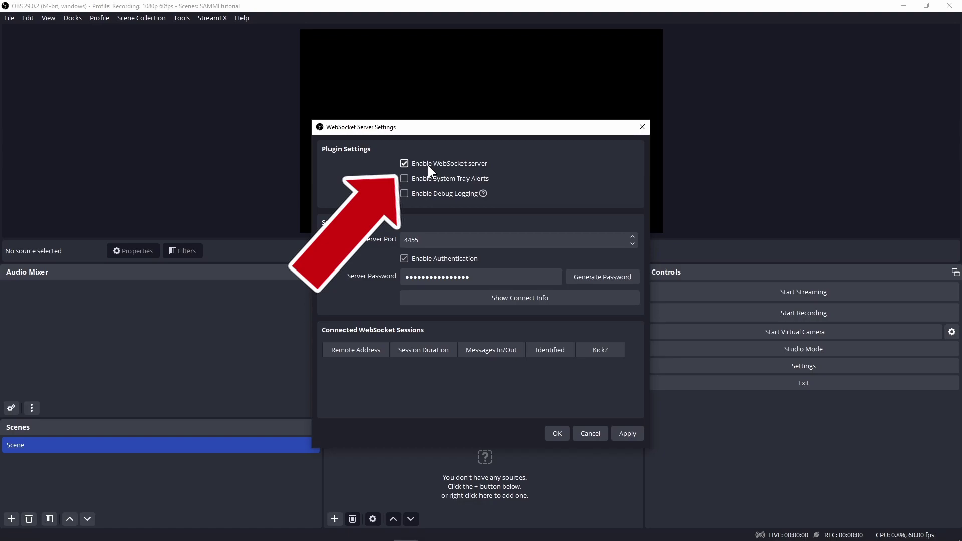
pyautogui.click(574, 302)
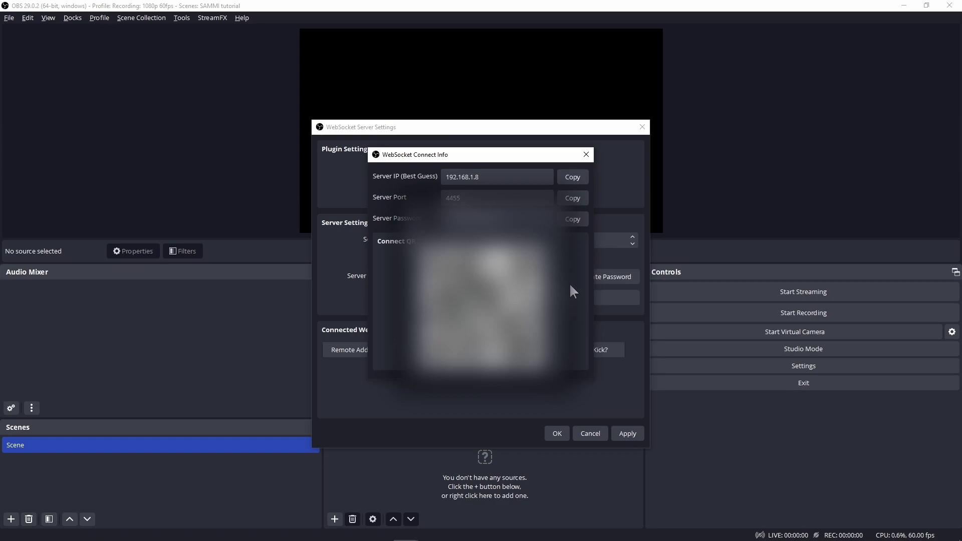
# Step: In SAMMI Core, paste the WebSocket server password, connect to OBS with Auto Connect enabled, save, and close OBS's WebSocket settings
pyautogui.hotkey('alt', 'Tab')
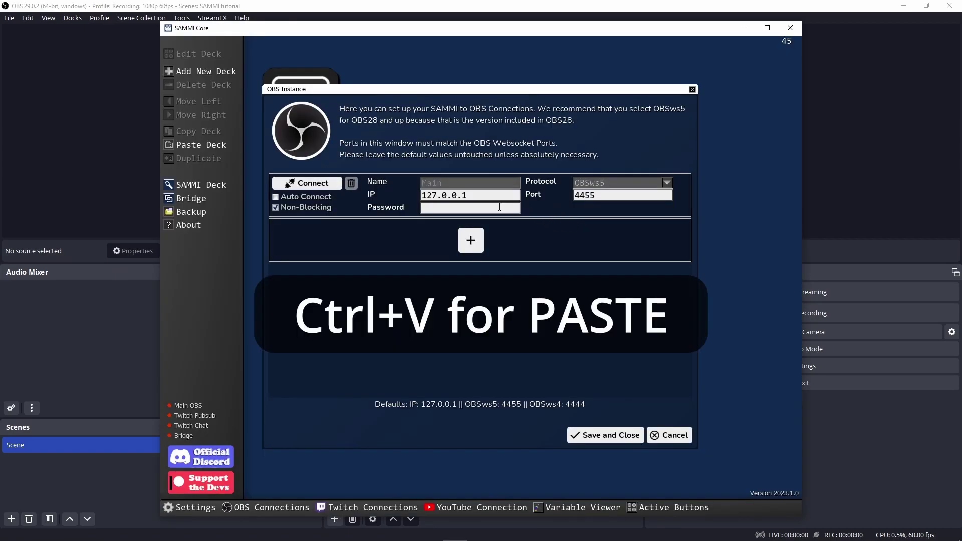
pyautogui.hotkey('ctrl', 'v')
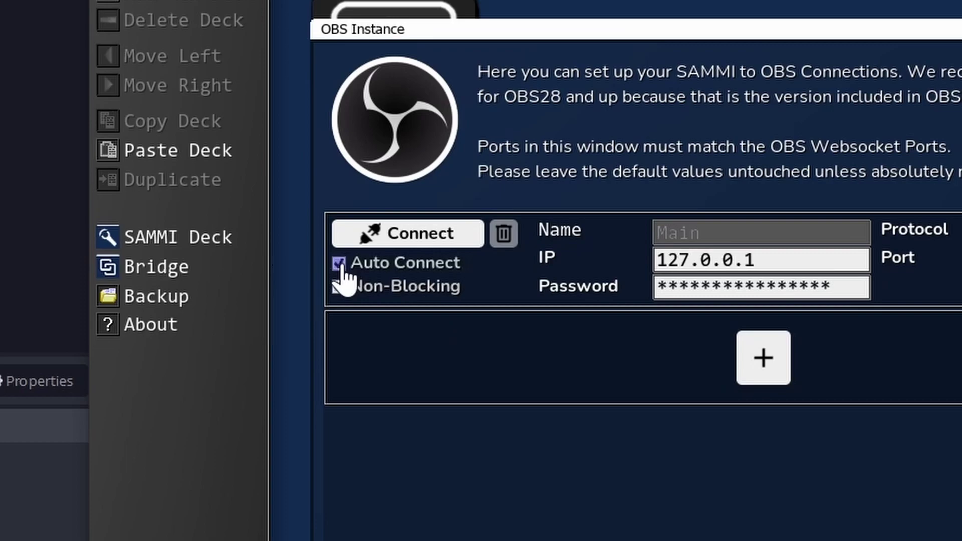
pyautogui.click(460, 245)
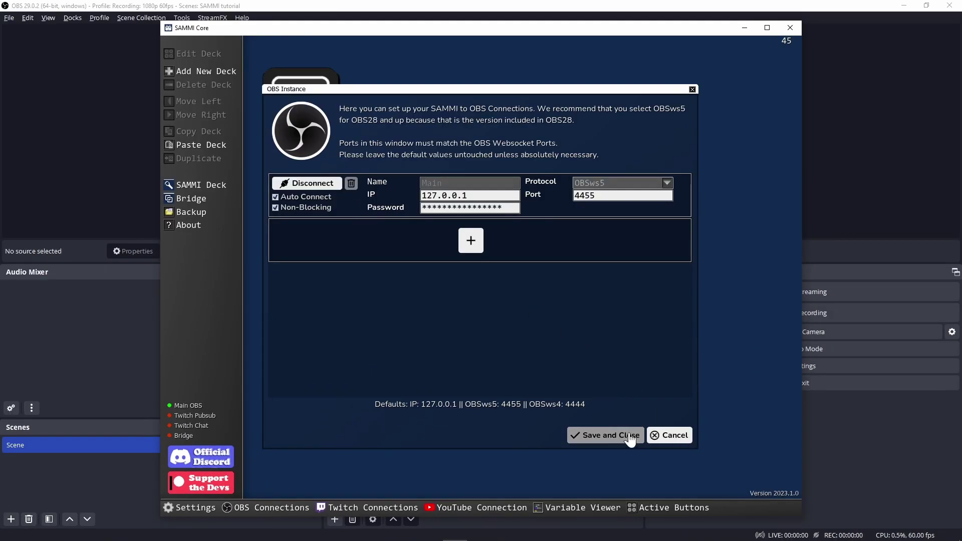
pyautogui.click(617, 445)
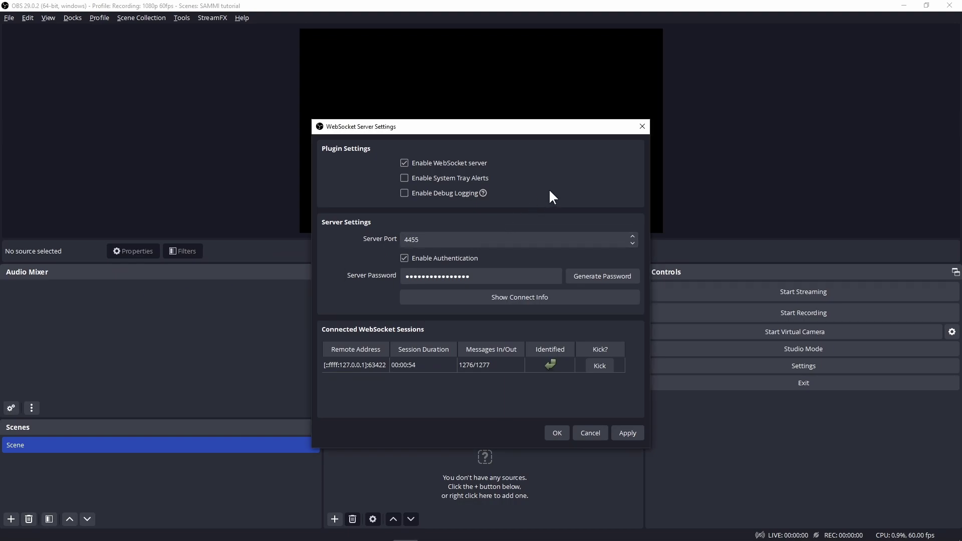
pyautogui.click(558, 433)
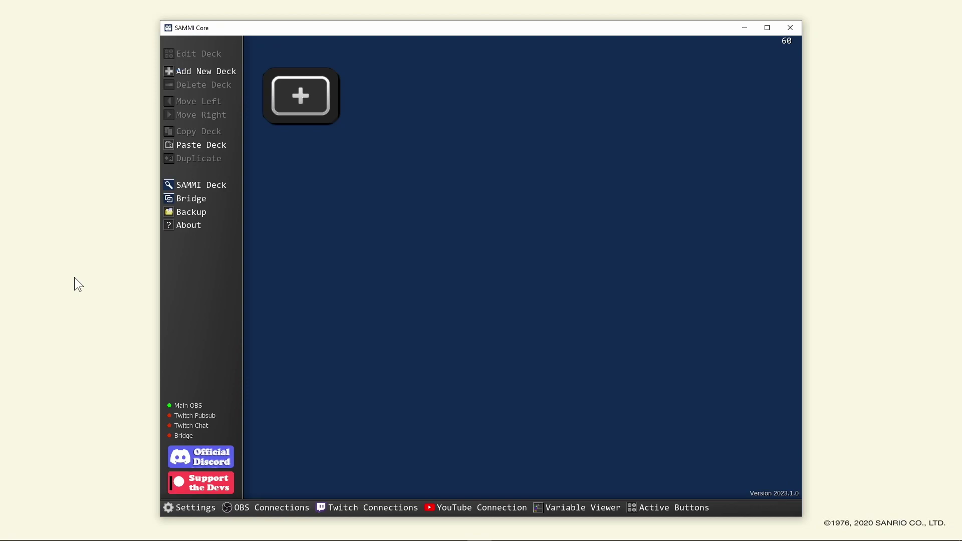
# Step: Add a new deck in SAMMI Core, open it for editing, and name it Test deck
pyautogui.rightClick(325, 105)
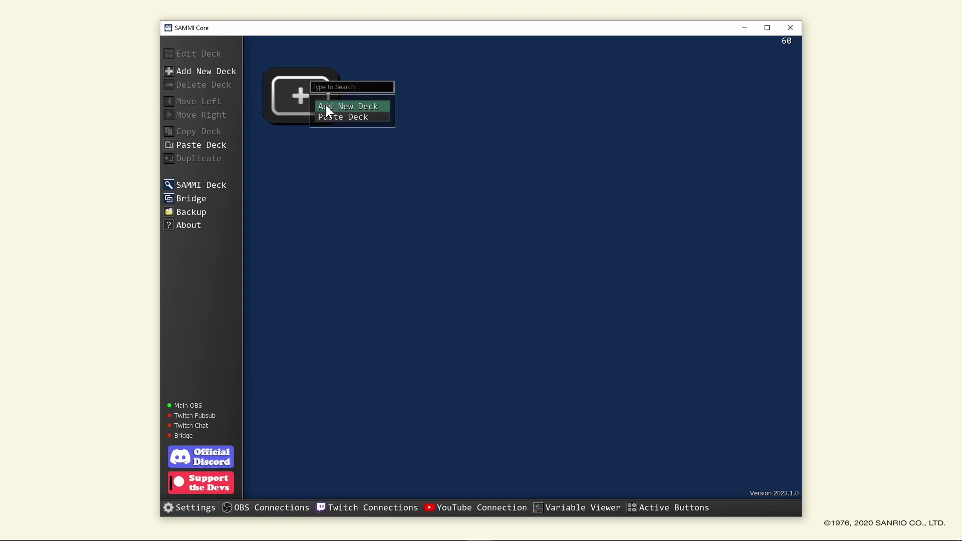
pyautogui.click(328, 106)
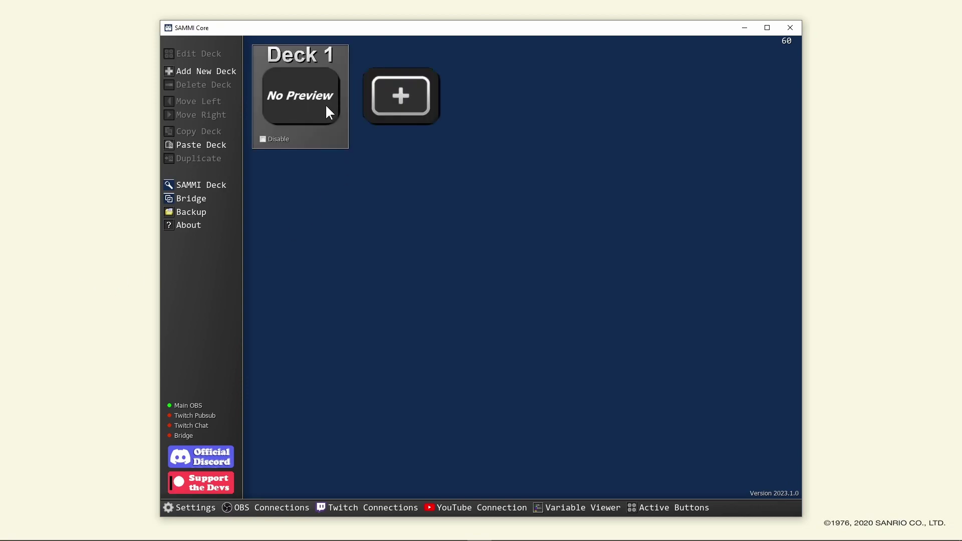
pyautogui.doubleClick(327, 106)
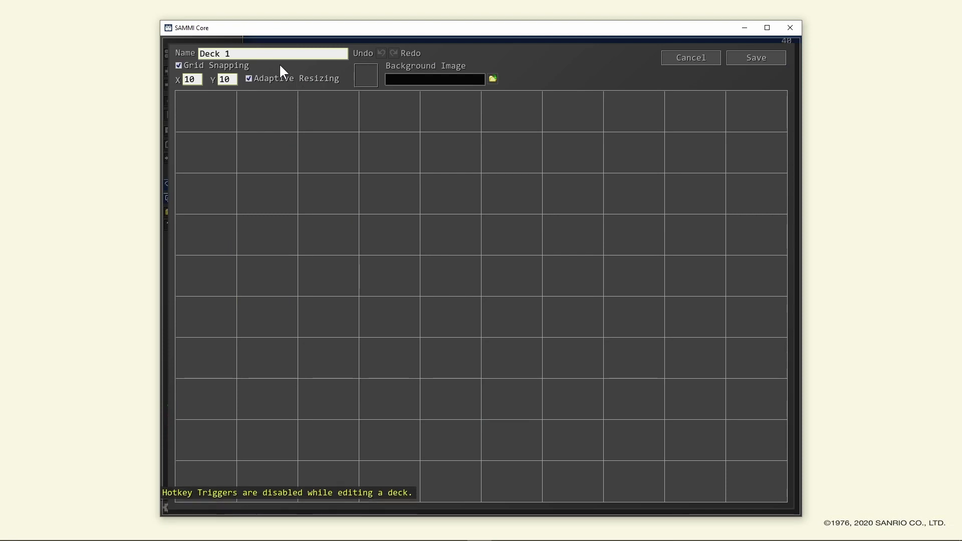
pyautogui.click(261, 53)
pyautogui.write('As you wish')
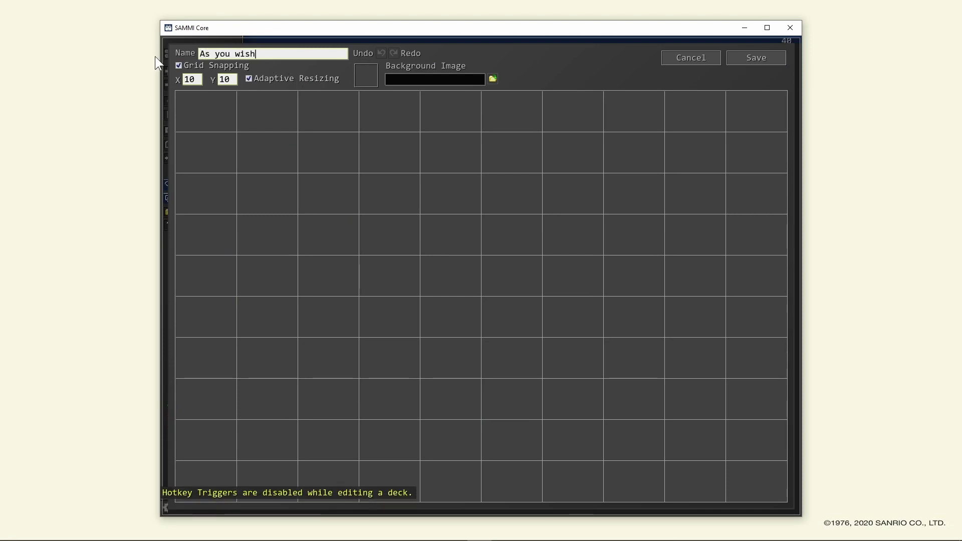
pyautogui.hotkey('ctrl', 'a')
pyautogui.write('Test deck')
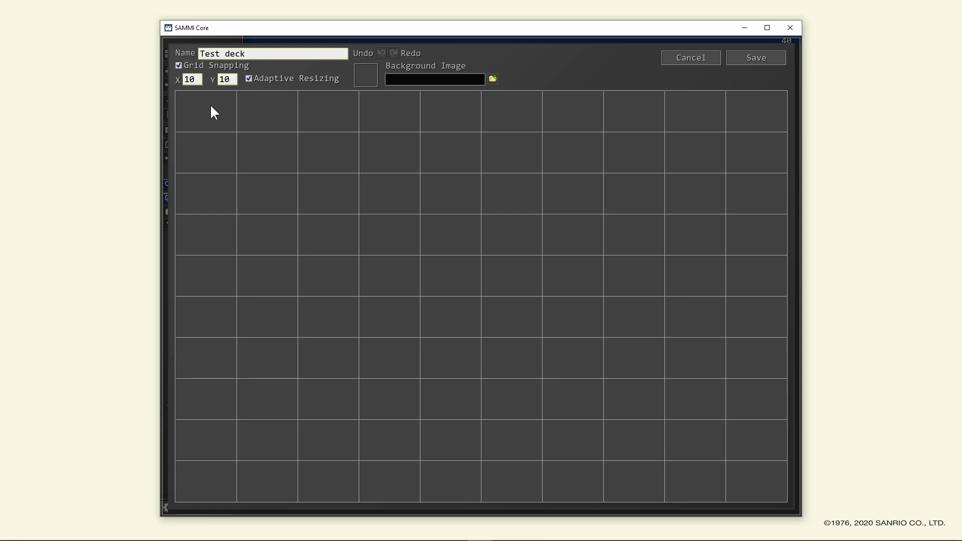
# Step: Add a button in the deck grid's first cell and enlarge it to three by three cells
pyautogui.rightClick(212, 110)
pyautogui.click(212, 113)
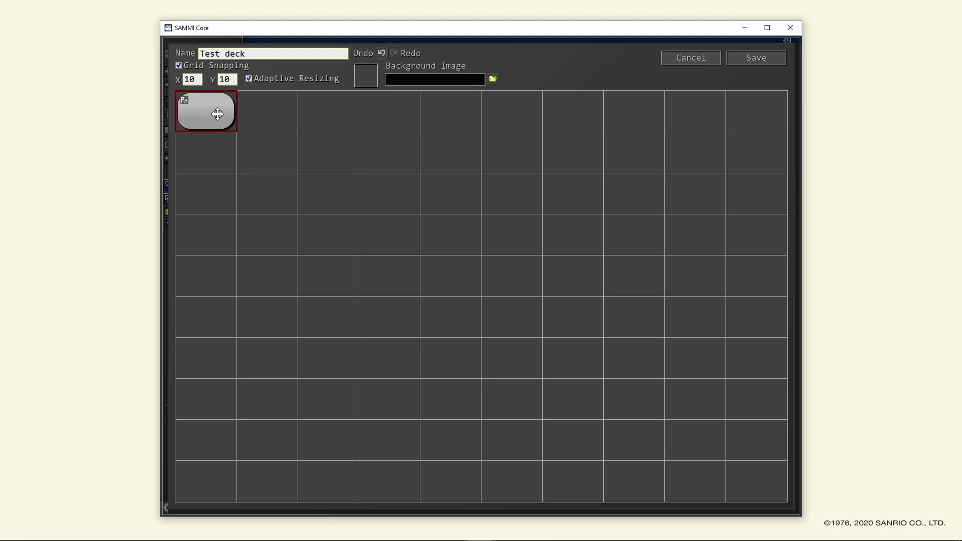
pyautogui.moveTo(236, 131); pyautogui.dragTo(370, 227)
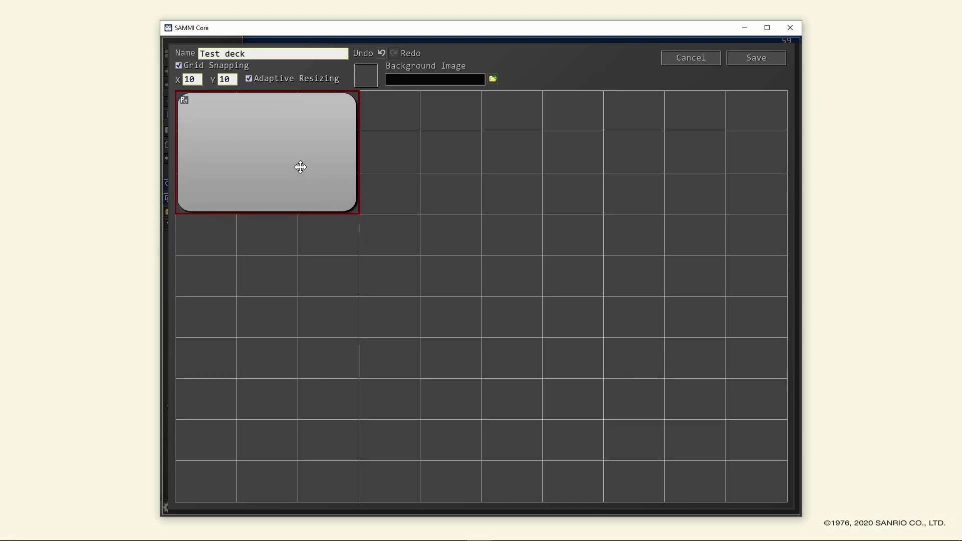
# Step: Set the deck's snapping grid to X 30 and Y 20, and widen the button to four cells
pyautogui.moveTo(196, 80); pyautogui.dragTo(176, 83)
pyautogui.write('30')
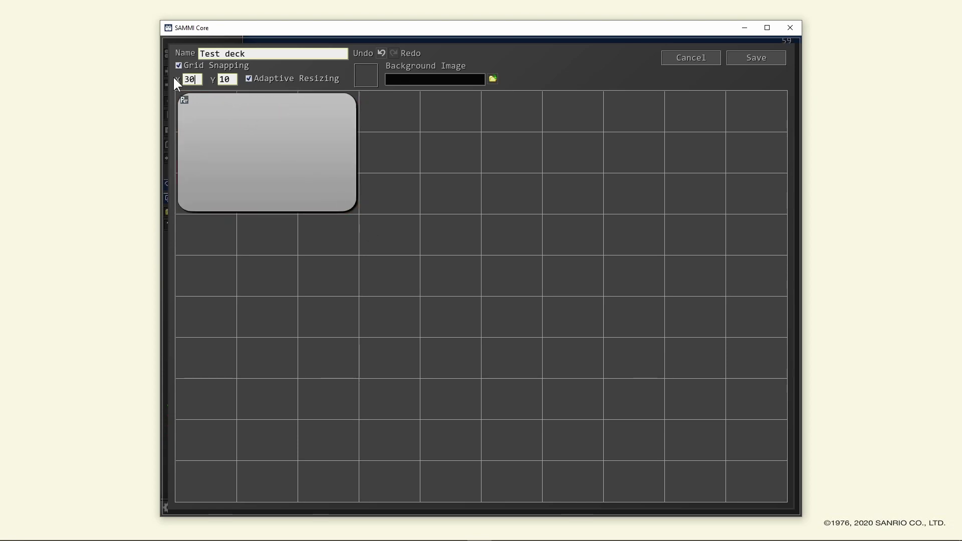
pyautogui.press('Tab')
pyautogui.write('20')
pyautogui.press('Tab')
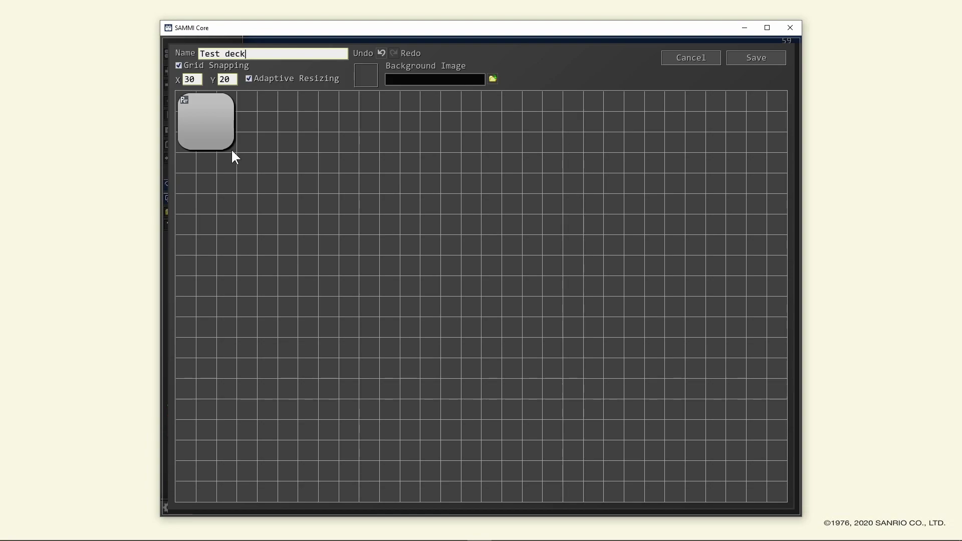
pyautogui.moveTo(231, 149); pyautogui.dragTo(253, 156)
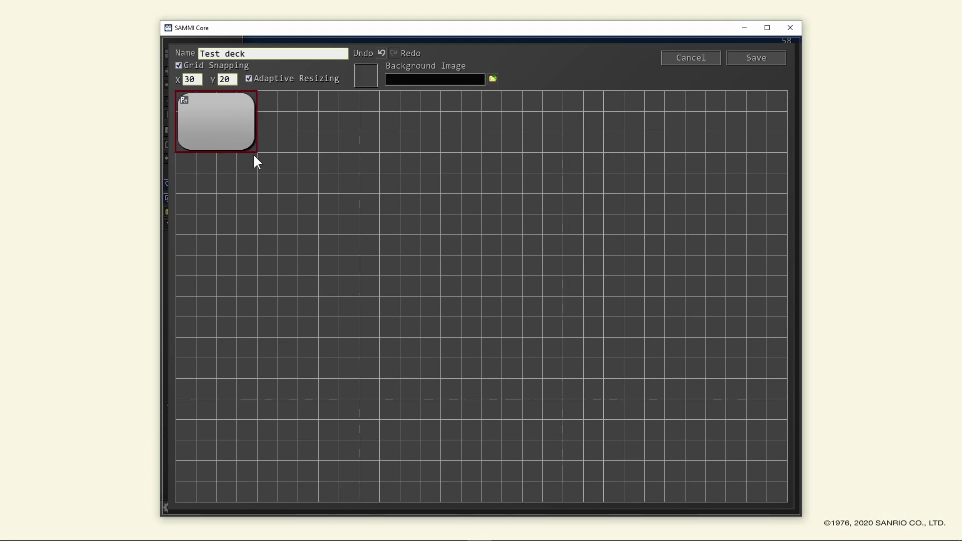
# Step: Open the button's appearance settings and enter Label as its display text
pyautogui.rightClick(239, 124)
pyautogui.click(240, 126)
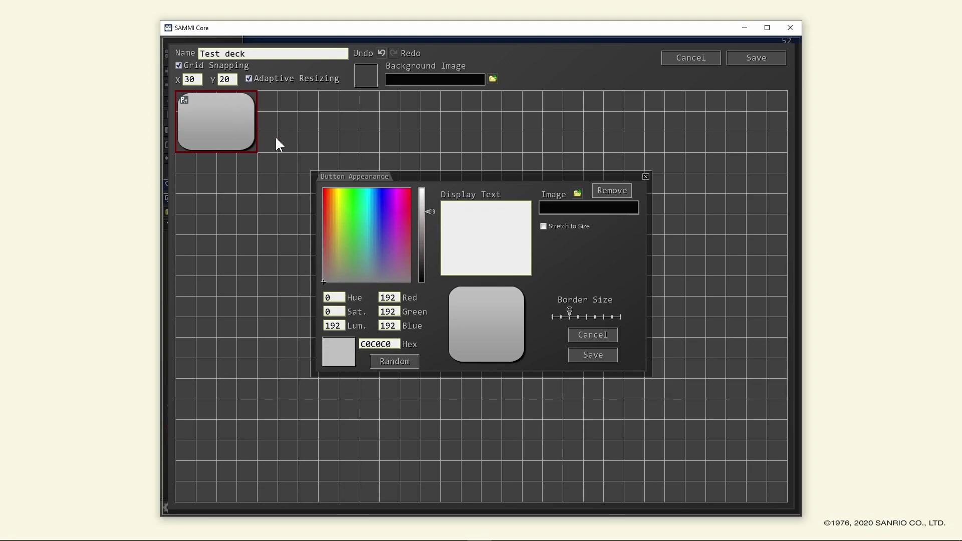
pyautogui.click(458, 213)
pyautogui.write('Label')
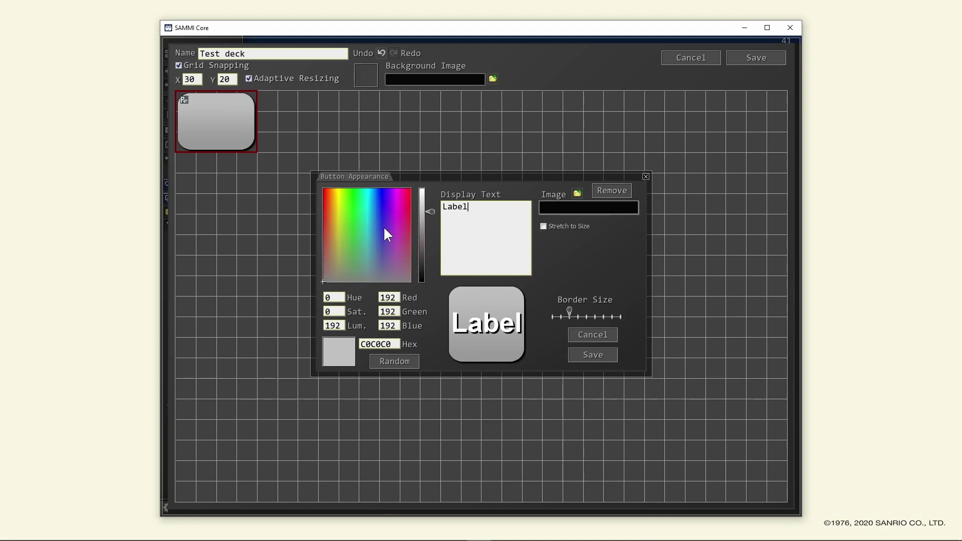
# Step: Randomize the button's color until it is orange, hex BC7106, and change its display text to First scene
pyautogui.moveTo(383, 227)
pyautogui.mouseDown()
pyautogui.moveTo(352, 205)
pyautogui.moveTo(371, 204)
pyautogui.moveTo(374, 232)
pyautogui.mouseUp()
pyautogui.click(411, 368)
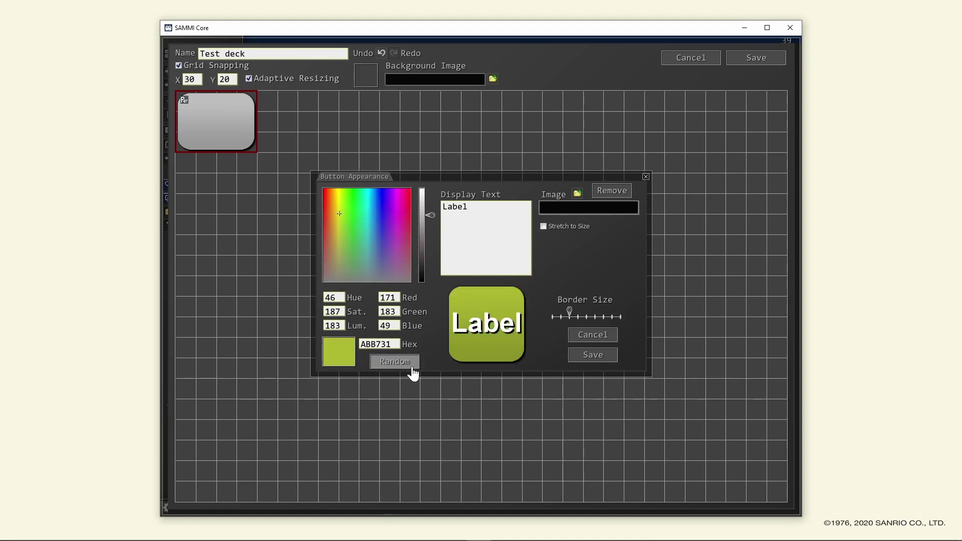
pyautogui.click(410, 368)
pyautogui.click(410, 368)
pyautogui.click(411, 368)
pyautogui.click(412, 368)
pyautogui.click(412, 368)
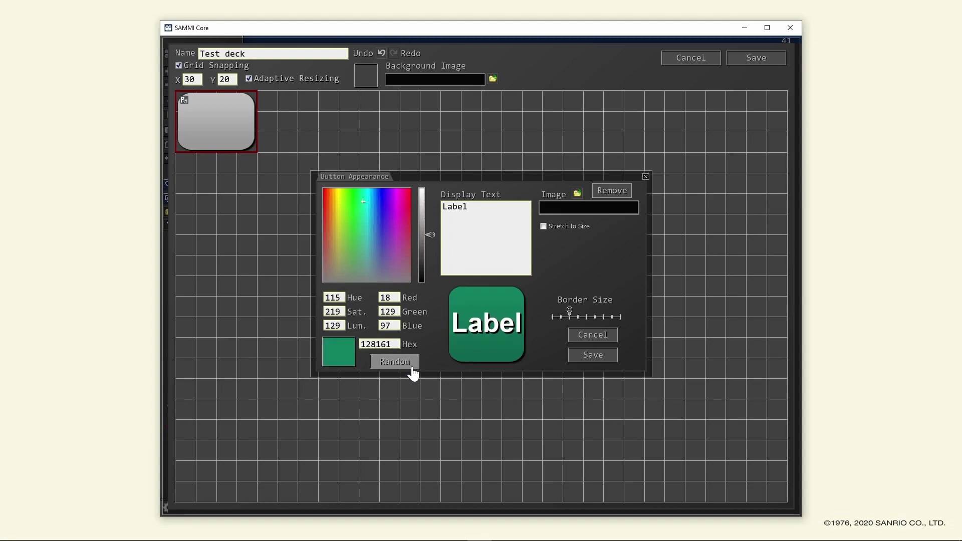
pyautogui.click(412, 368)
pyautogui.click(412, 368)
pyautogui.click(411, 369)
pyautogui.click(412, 368)
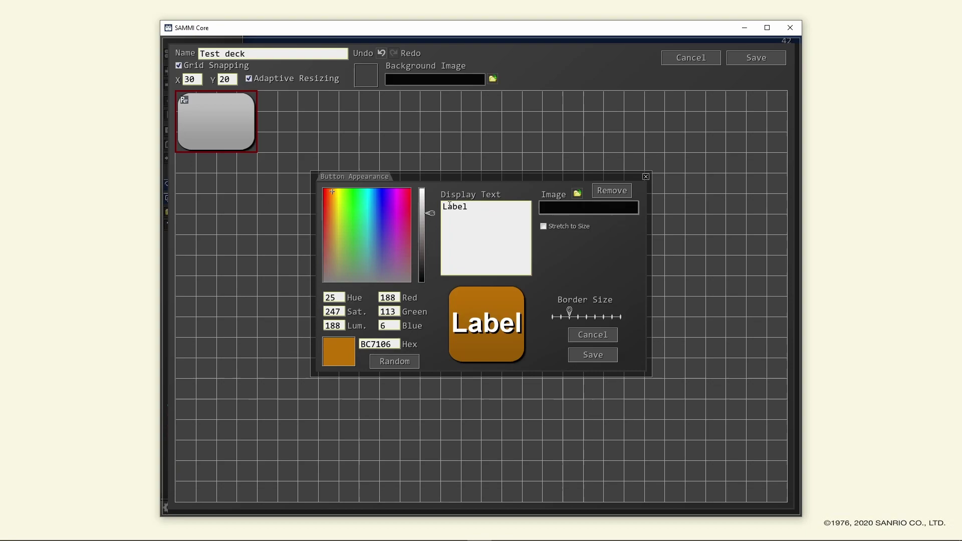
pyautogui.press('Tab')
pyautogui.write('First scene')
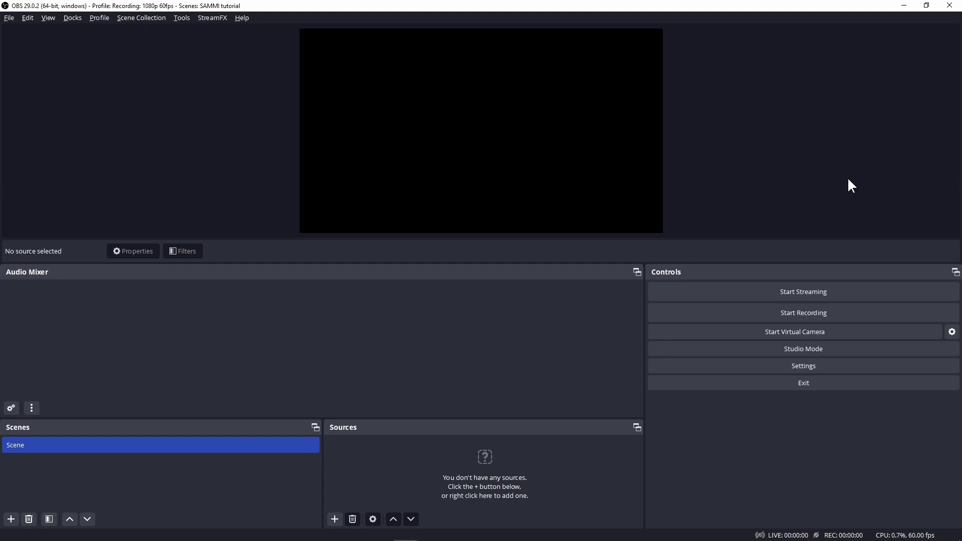
# Step: Add a Text (GDI+) source reading Something to the first scene
pyautogui.click(335, 519)
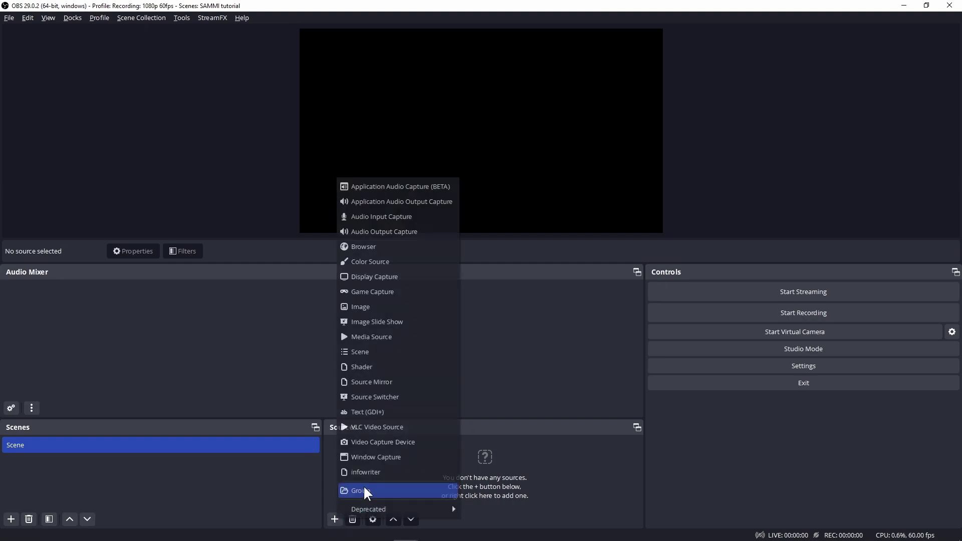
pyautogui.click(362, 485)
pyautogui.click(506, 334)
pyautogui.write('Something')
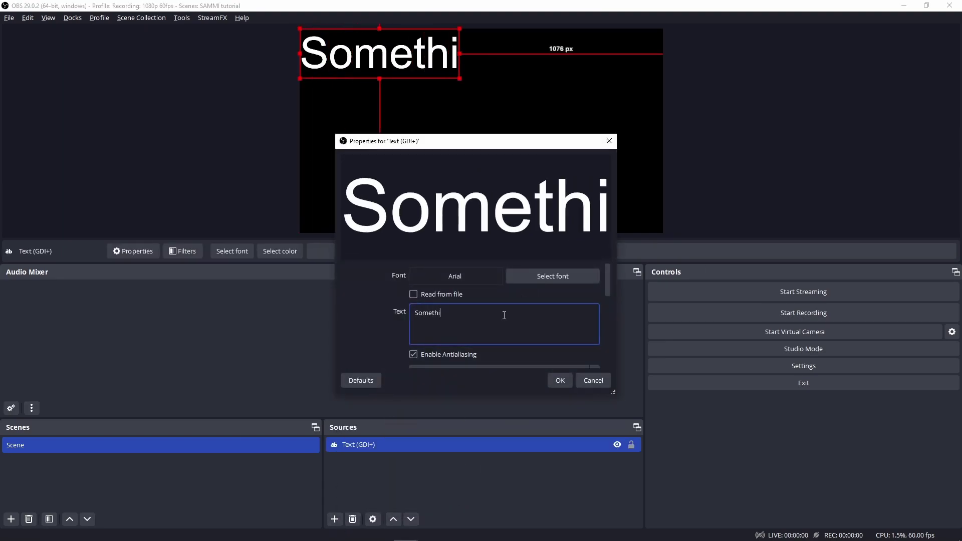
pyautogui.click(559, 380)
# Step: Create a second scene named Scene 2 and add a purple color source to it
pyautogui.click(11, 520)
pyautogui.press('Return')
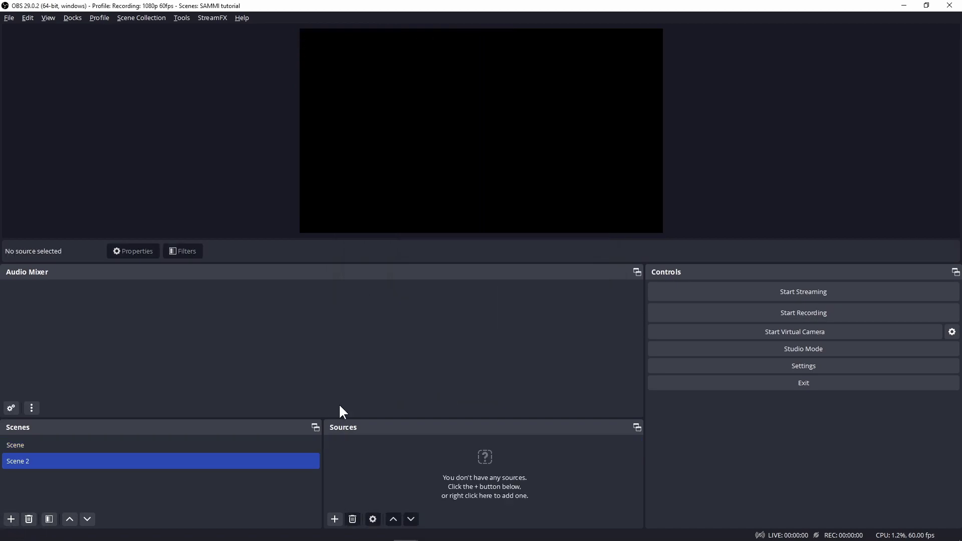
pyautogui.click(335, 519)
pyautogui.click(382, 266)
pyautogui.press('Return')
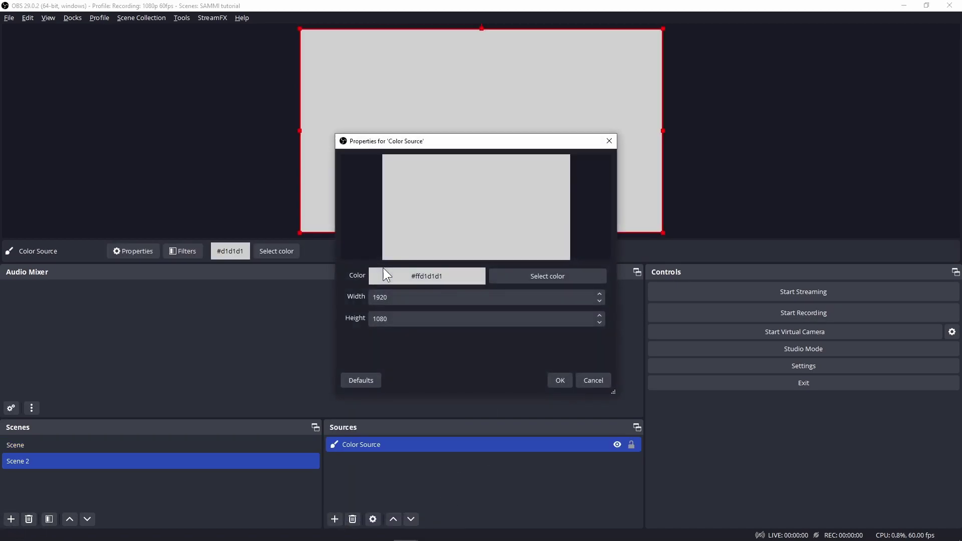
pyautogui.click(521, 274)
pyautogui.click(491, 174)
pyautogui.click(548, 381)
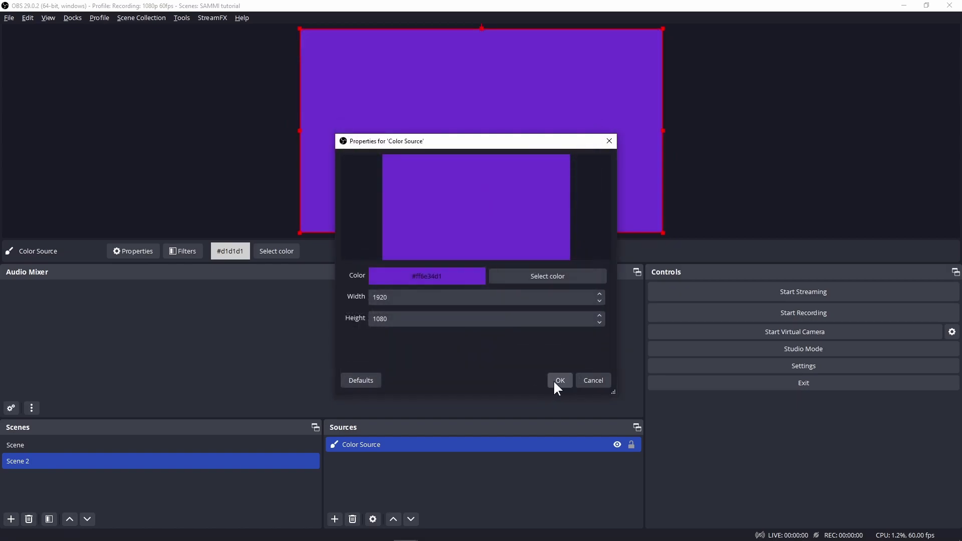
pyautogui.click(553, 380)
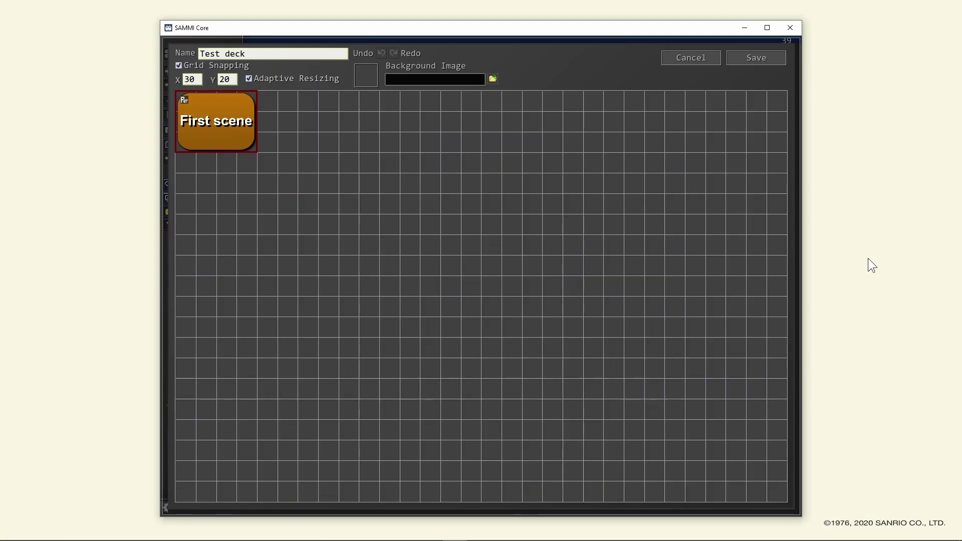
# Step: Switch to SAMMI Core and try to add an OBS Switch Scene command to the First scene button
pyautogui.rightClick(229, 137)
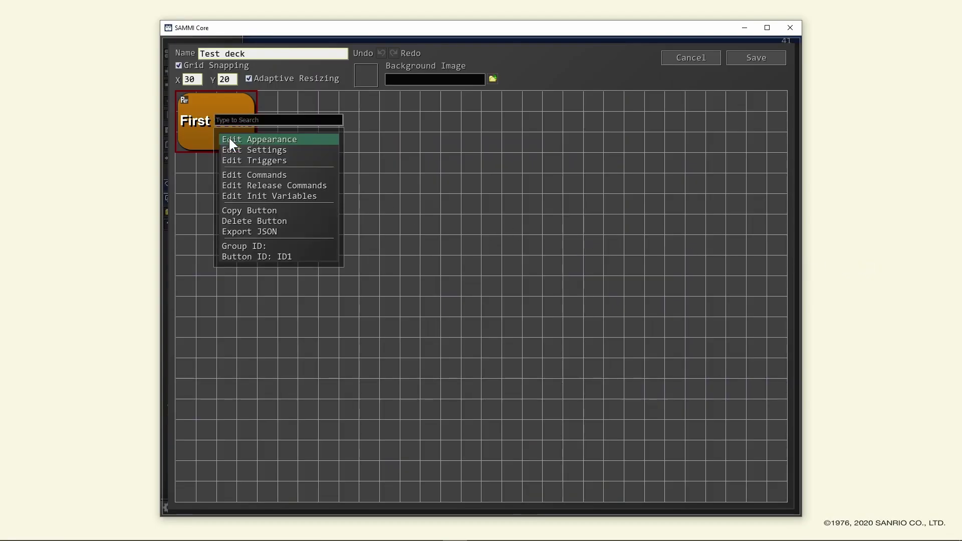
pyautogui.click(244, 176)
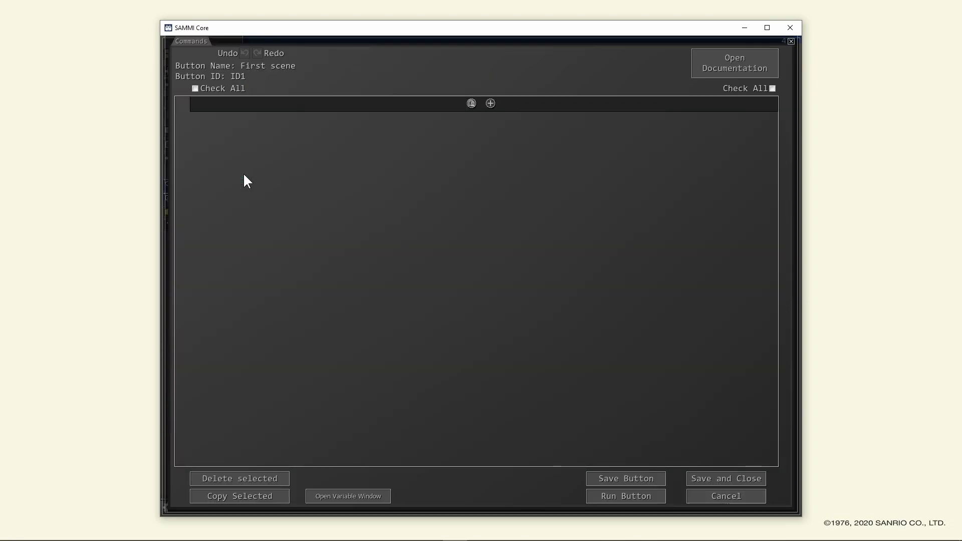
pyautogui.click(490, 103)
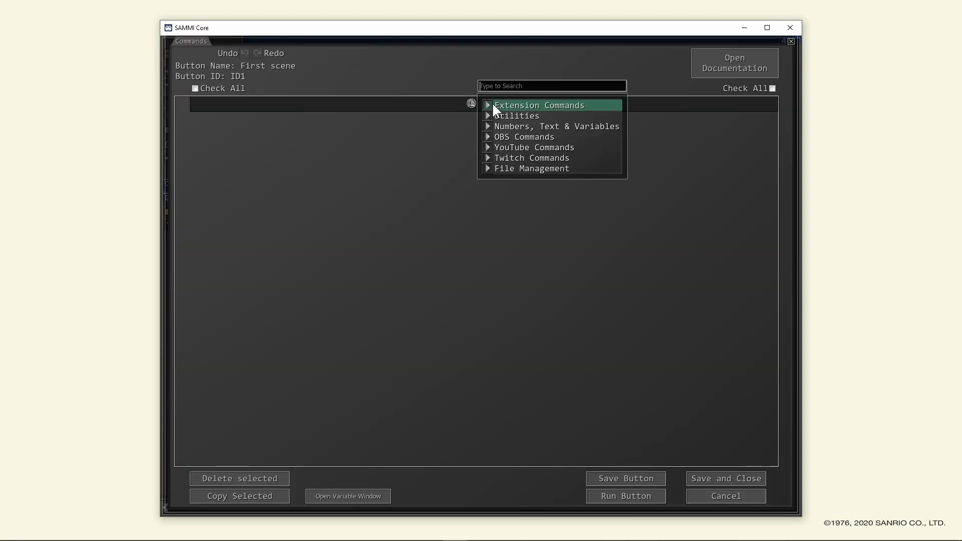
pyautogui.click(506, 137)
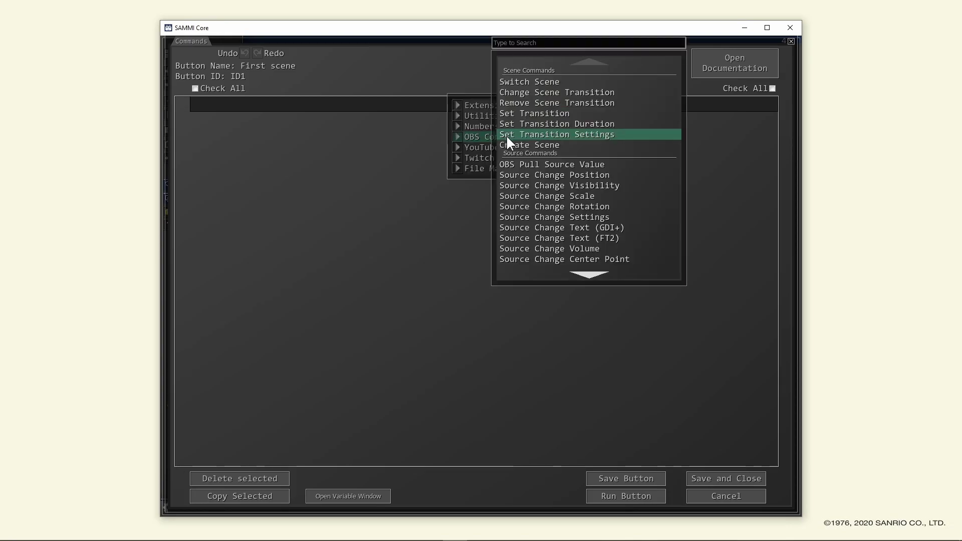
pyautogui.click(519, 83)
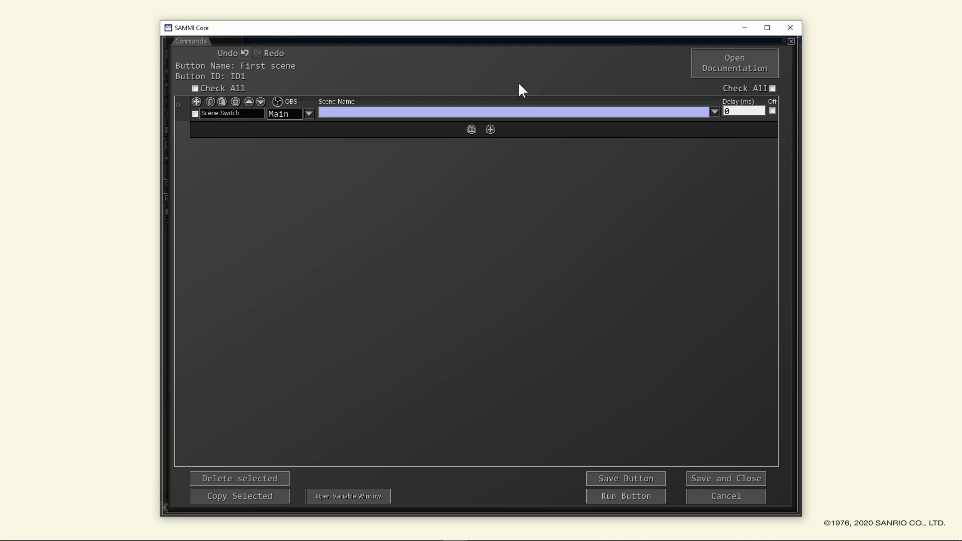
pyautogui.click(715, 111)
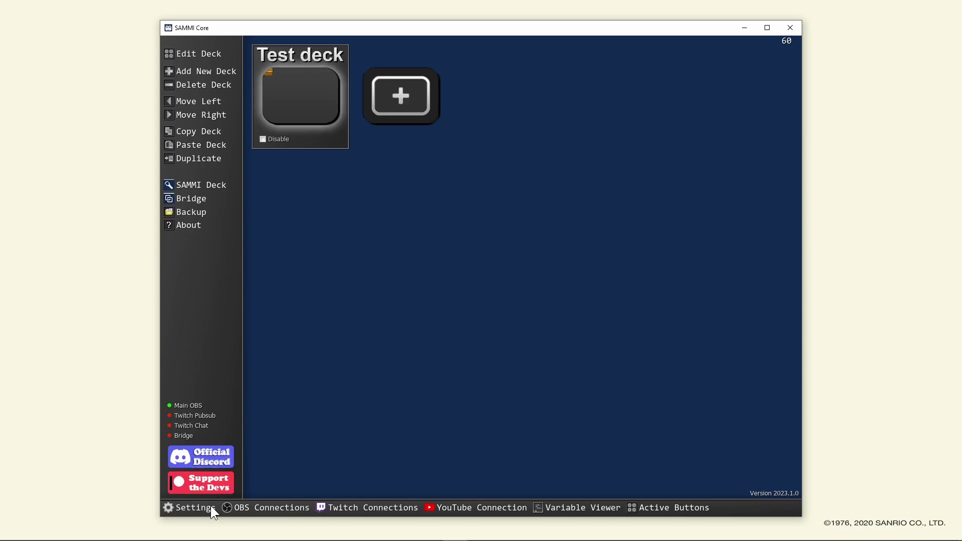
# Step: Review the Main OBS connection settings and save them
pyautogui.click(249, 508)
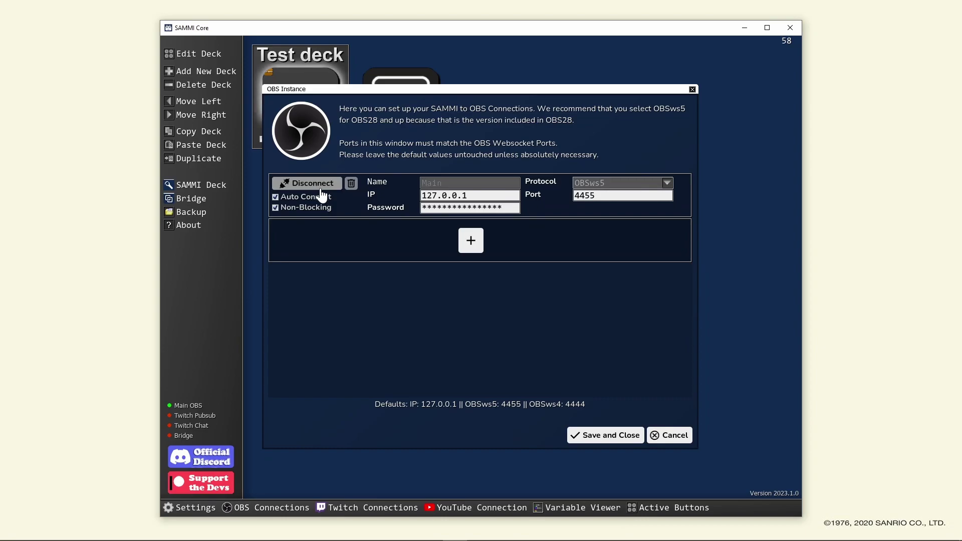
pyautogui.click(608, 434)
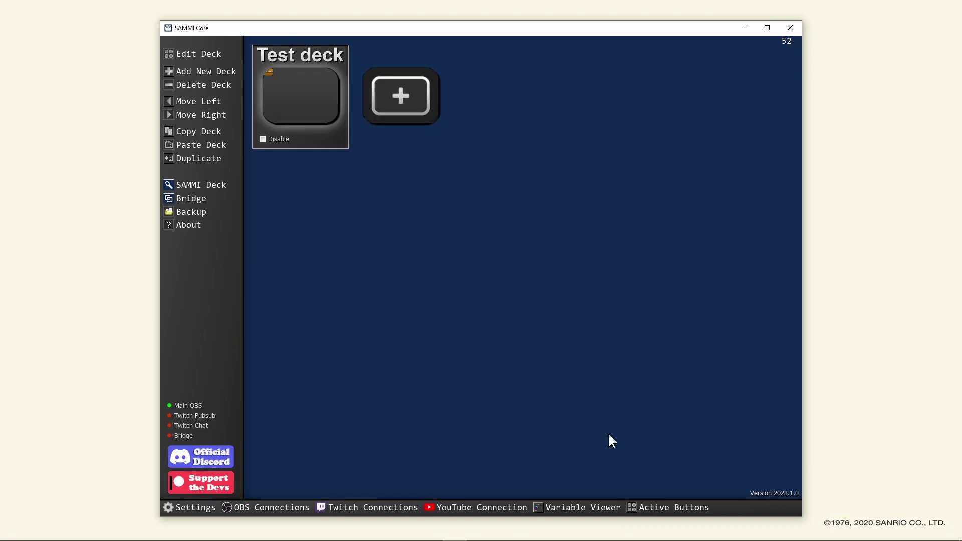
# Step: Give the First scene button in Test deck an OBS Switch Scene command targeting Scene, and save its commands
pyautogui.doubleClick(312, 113)
pyautogui.doubleClick(232, 129)
pyautogui.click(471, 103)
pyautogui.click(499, 137)
pyautogui.click(502, 146)
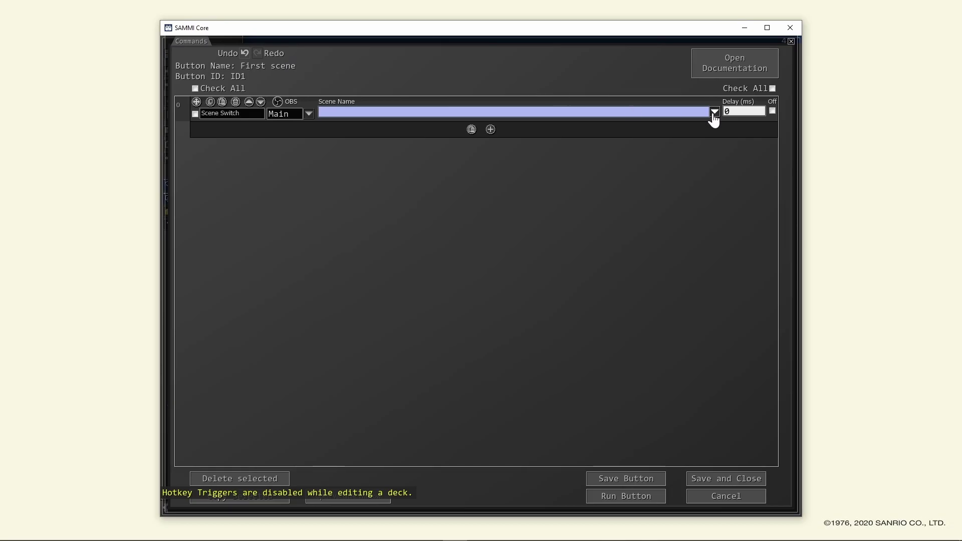
pyautogui.click(715, 112)
pyautogui.click(721, 113)
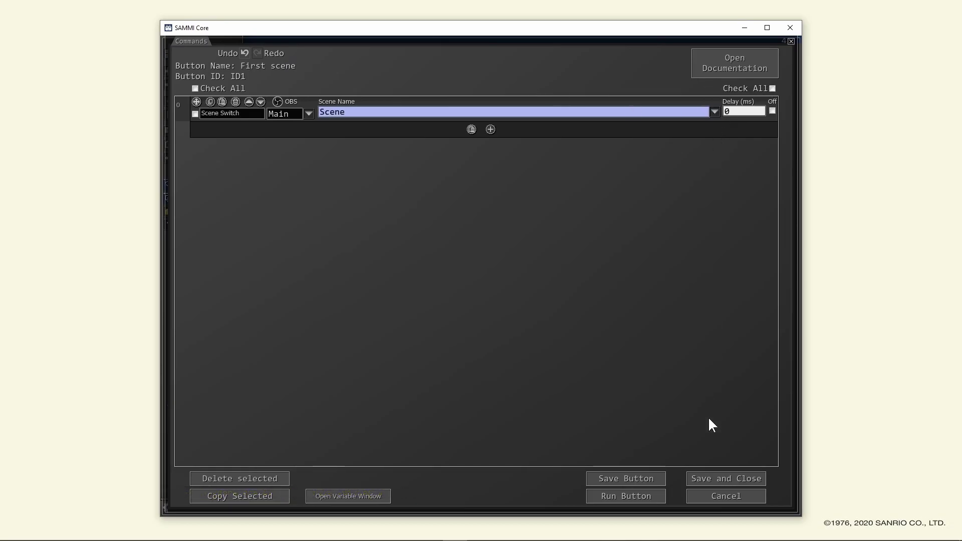
pyautogui.click(709, 481)
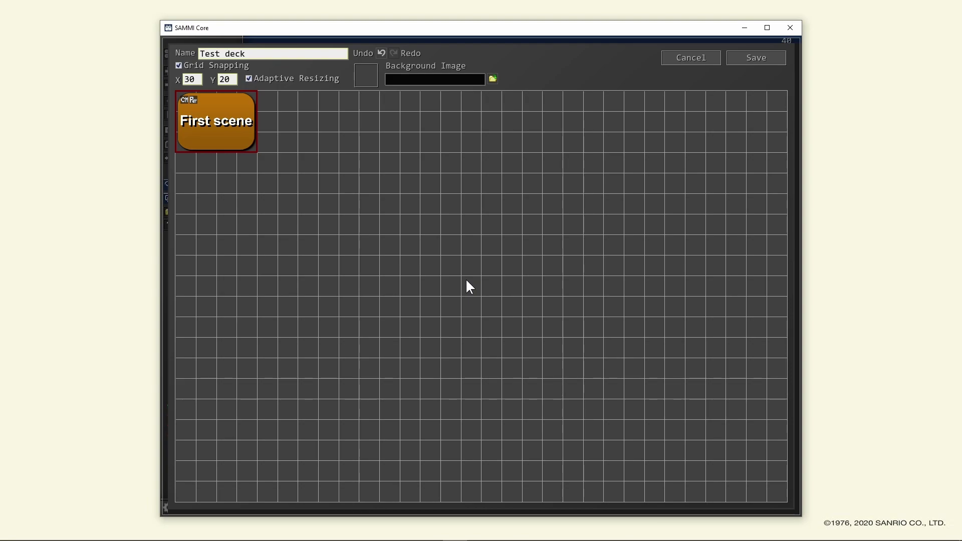
# Step: Copy the First scene button and paste it one column to its right and one row lower
pyautogui.rightClick(233, 121)
pyautogui.click(258, 197)
pyautogui.rightClick(292, 125)
pyautogui.click(300, 138)
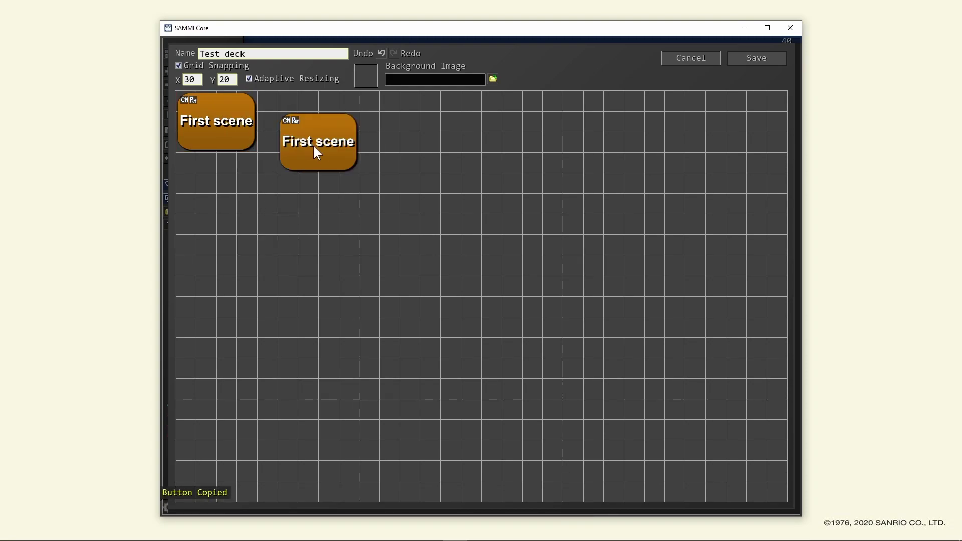
# Step: Change the copied button's display text to Second scene and its color to purple
pyautogui.rightClick(313, 144)
pyautogui.click(325, 149)
pyautogui.doubleClick(454, 207)
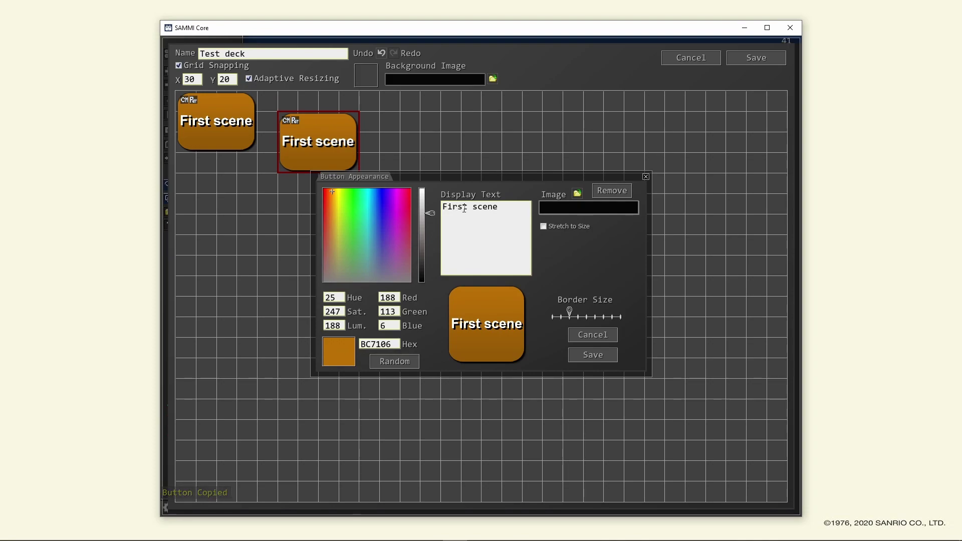
pyautogui.write('Second')
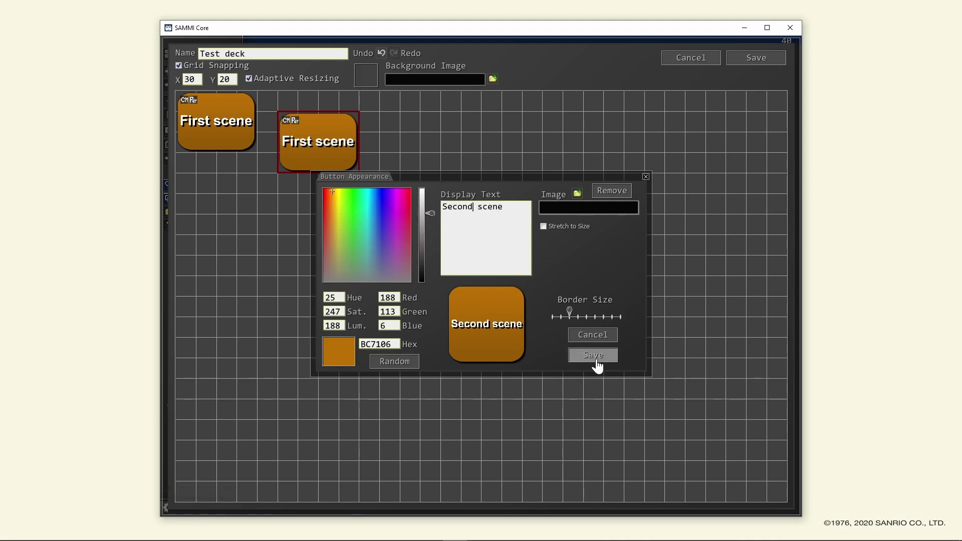
pyautogui.click(383, 221)
pyautogui.press('Return')
# Step: Set the Second scene button's Switch Scene command to target Scene 2, and save the deck
pyautogui.rightClick(342, 136)
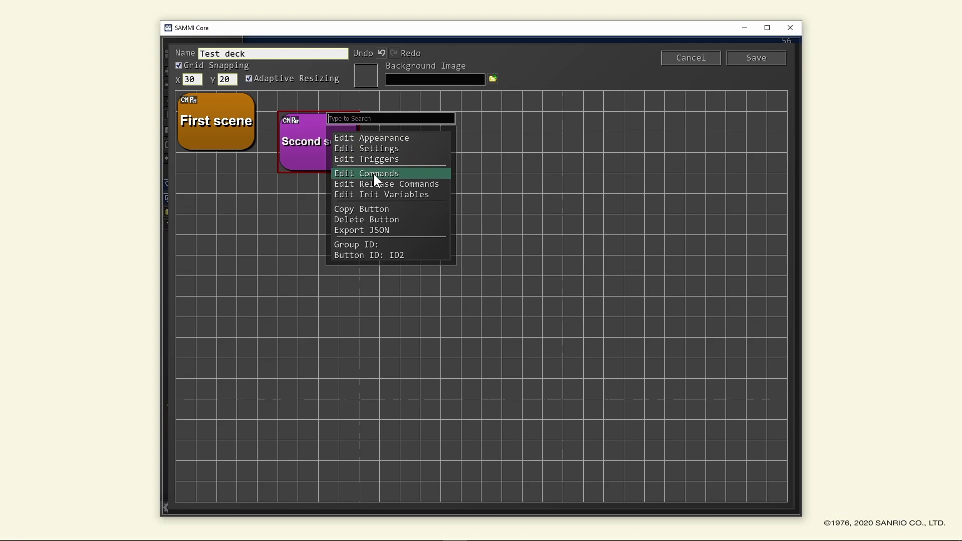
pyautogui.click(373, 172)
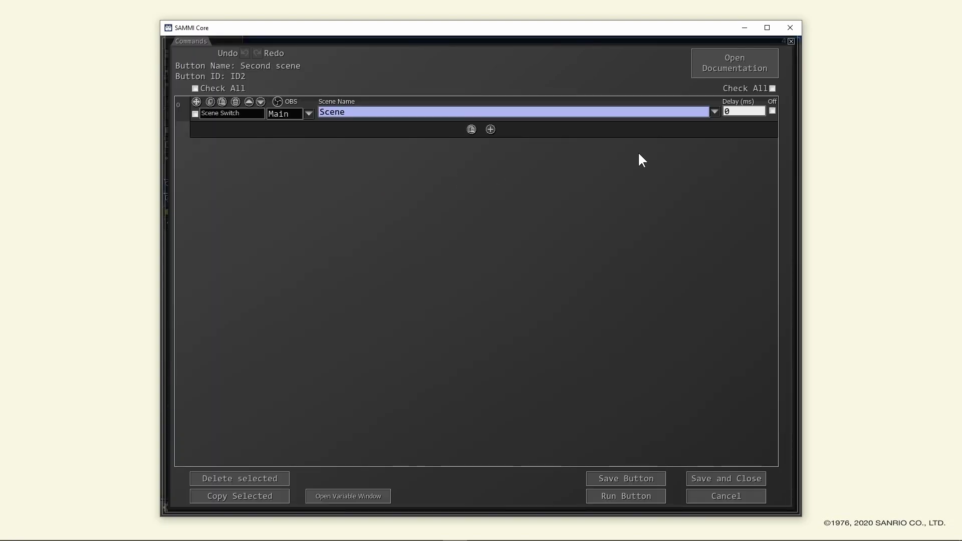
pyautogui.click(714, 111)
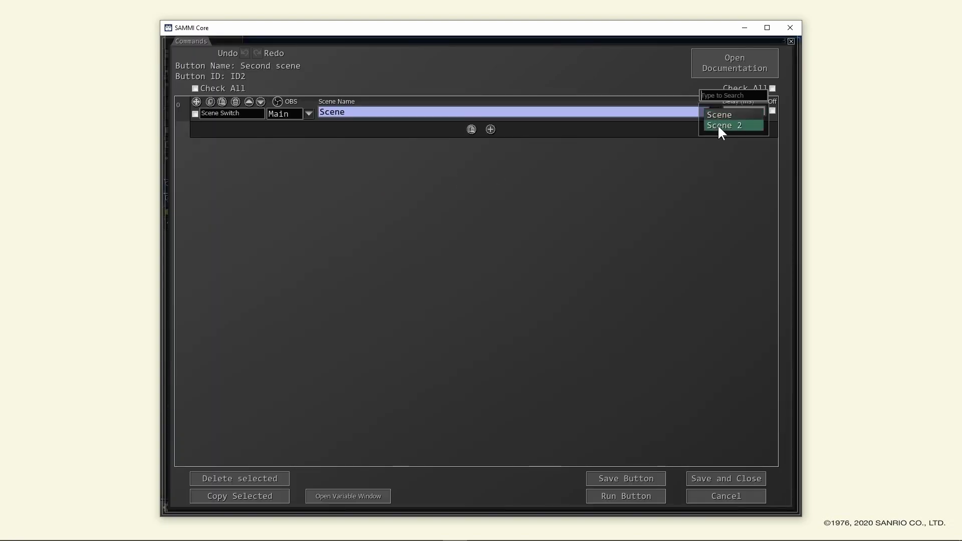
pyautogui.click(720, 126)
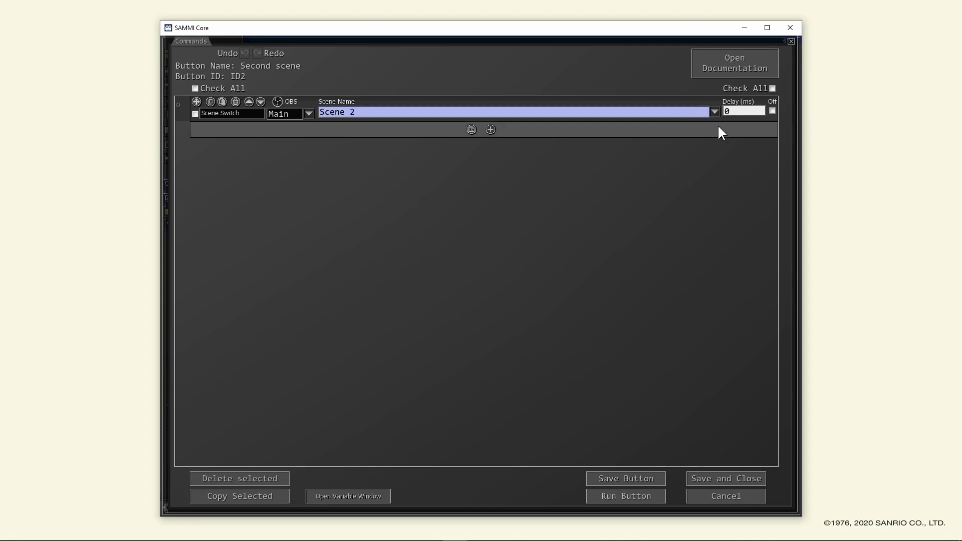
pyautogui.click(726, 479)
pyautogui.click(757, 58)
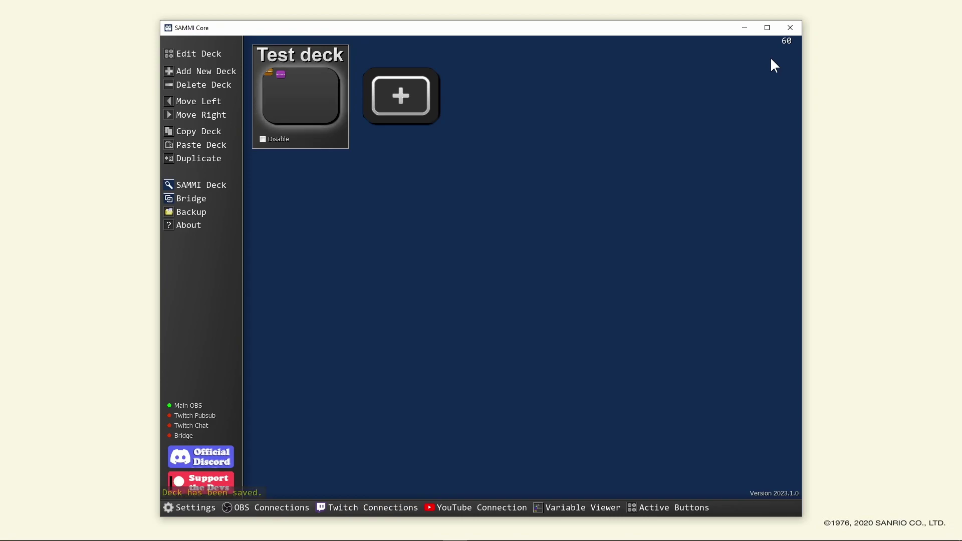
# Step: Open SAMMI Deck, connect it to 127.0.0.1 on port 9425, and choose the deck for loading
pyautogui.click(230, 184)
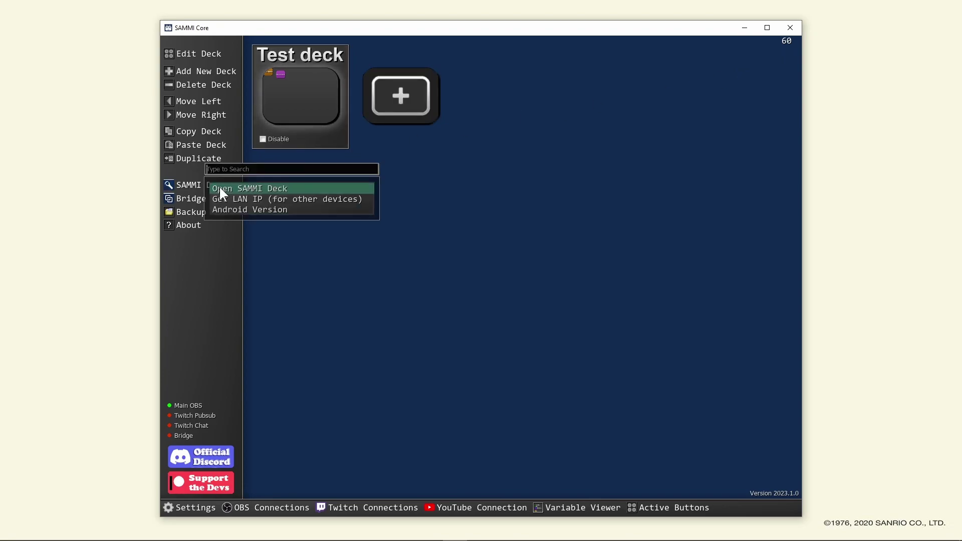
pyautogui.click(233, 189)
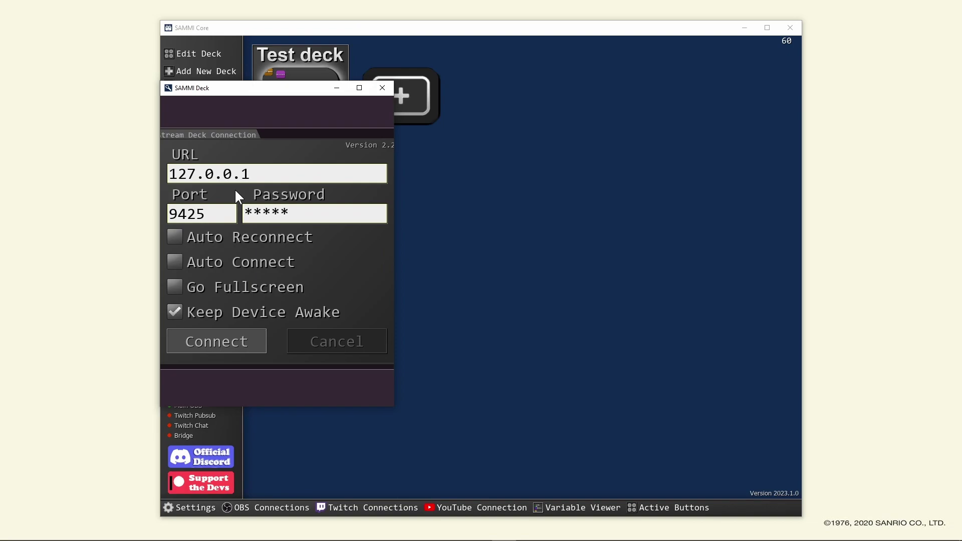
pyautogui.click(254, 336)
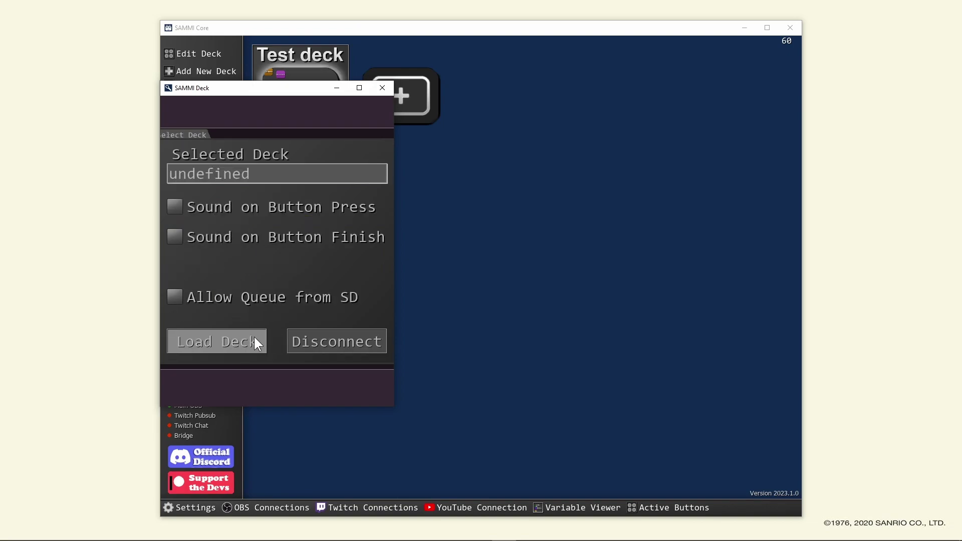
pyautogui.click(275, 181)
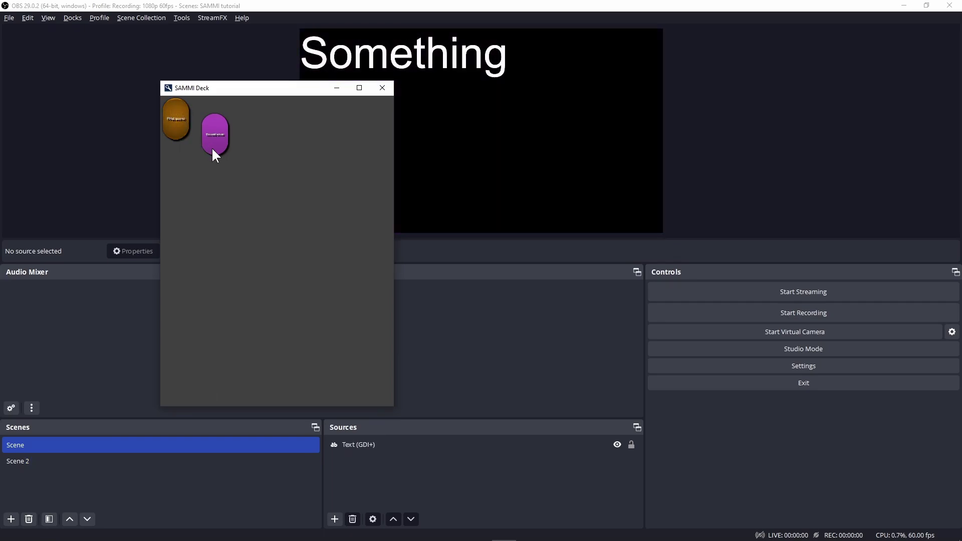
# Step: Test the two deck buttons by switching OBS repeatedly between Scene and Scene 2
pyautogui.click(217, 151)
pyautogui.click(187, 126)
pyautogui.click(221, 148)
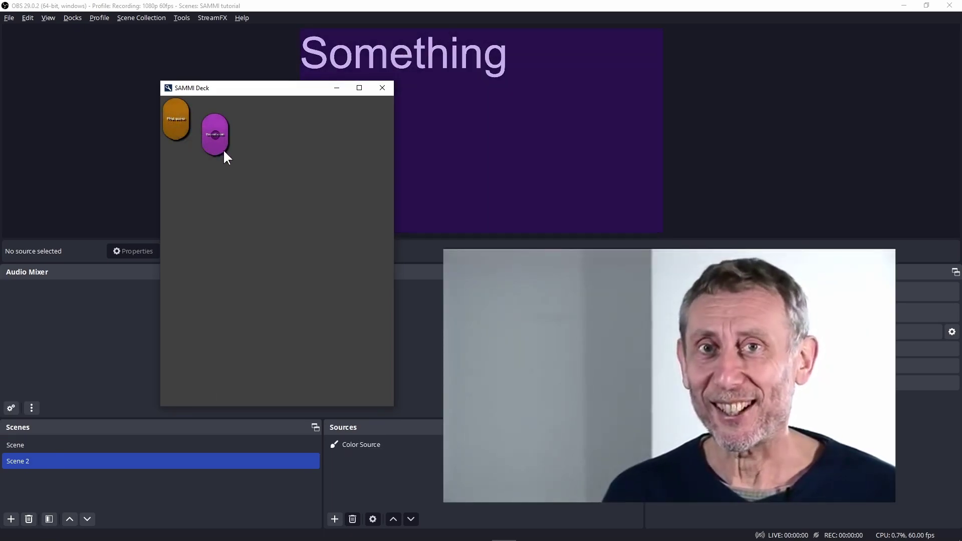
pyautogui.click(186, 132)
pyautogui.click(210, 147)
pyautogui.click(216, 151)
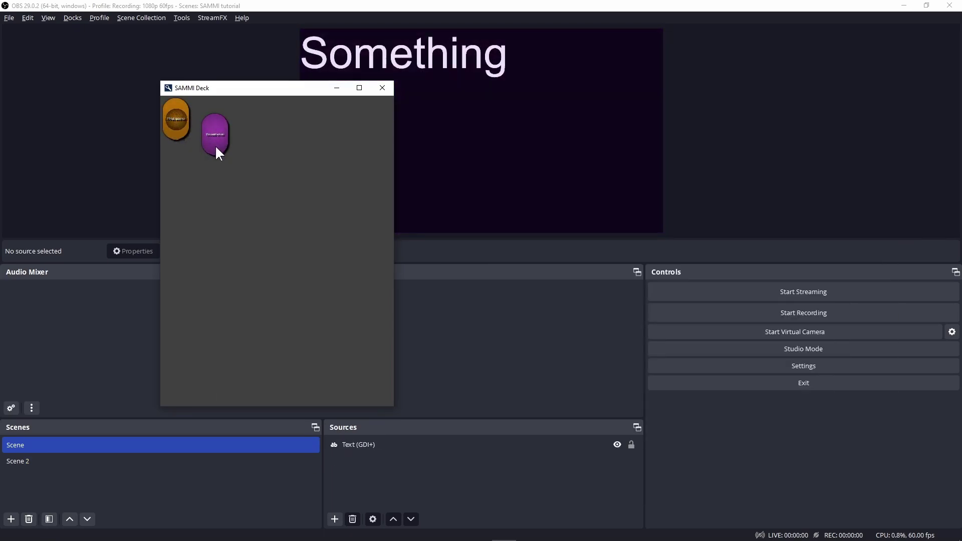
pyautogui.click(215, 150)
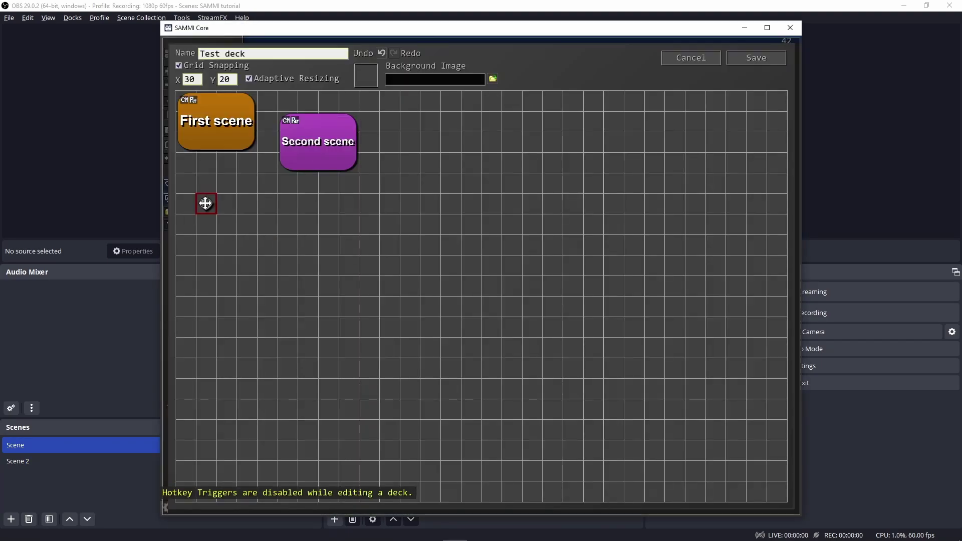
# Step: Enlarge the new button below the scene buttons to six by three cells, with display text Show mah text
pyautogui.moveTo(205, 202); pyautogui.dragTo(311, 256)
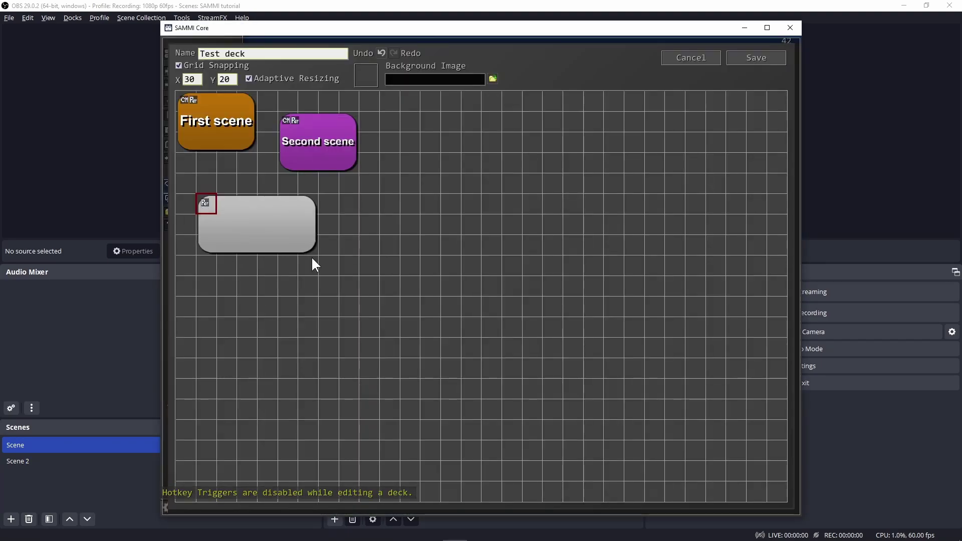
pyautogui.write('Show mah text')
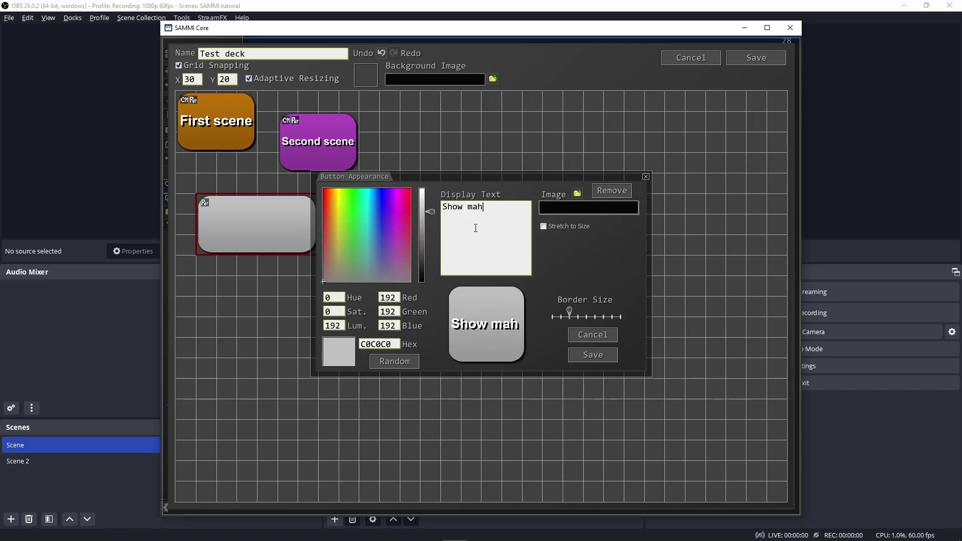
pyautogui.click(605, 353)
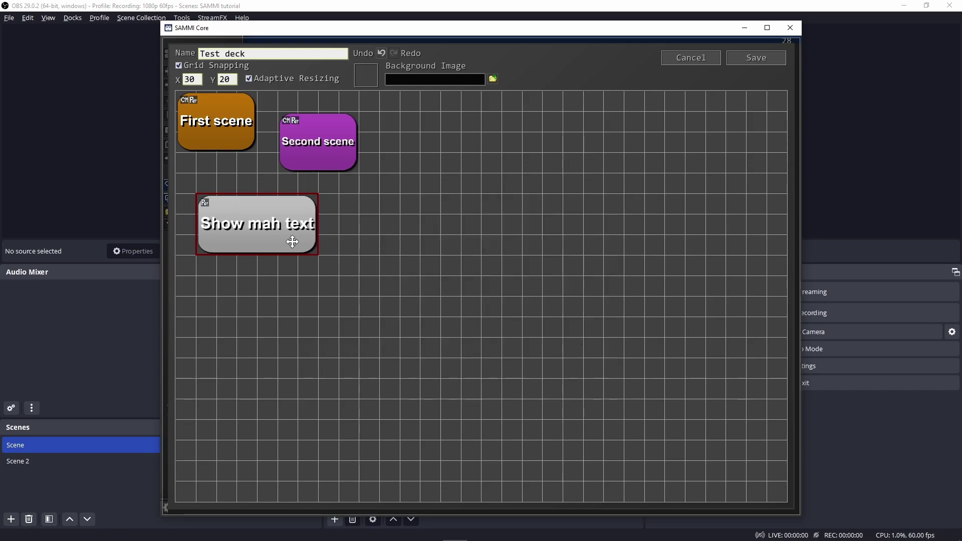
# Step: Add a Source Change Visibility command to the Show mah text button
pyautogui.doubleClick(291, 242)
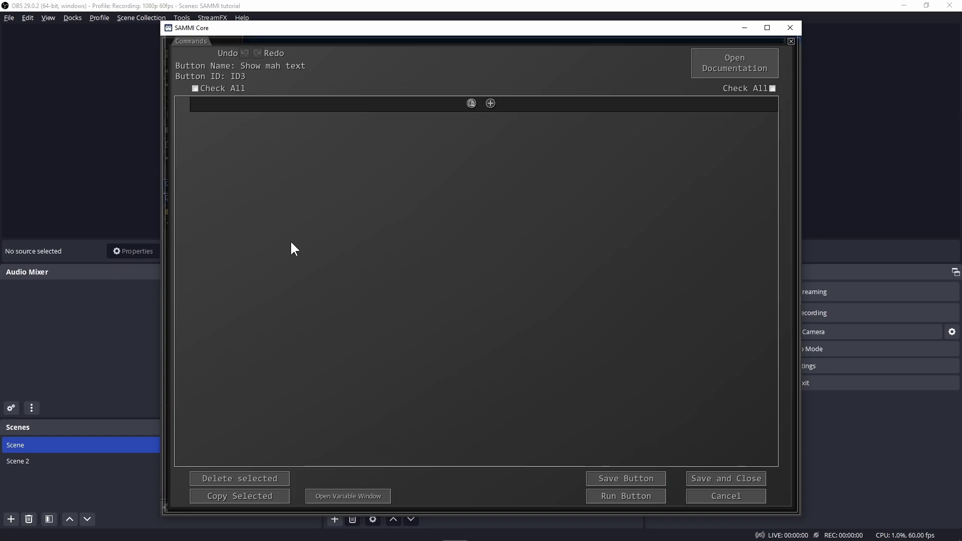
pyautogui.click(491, 103)
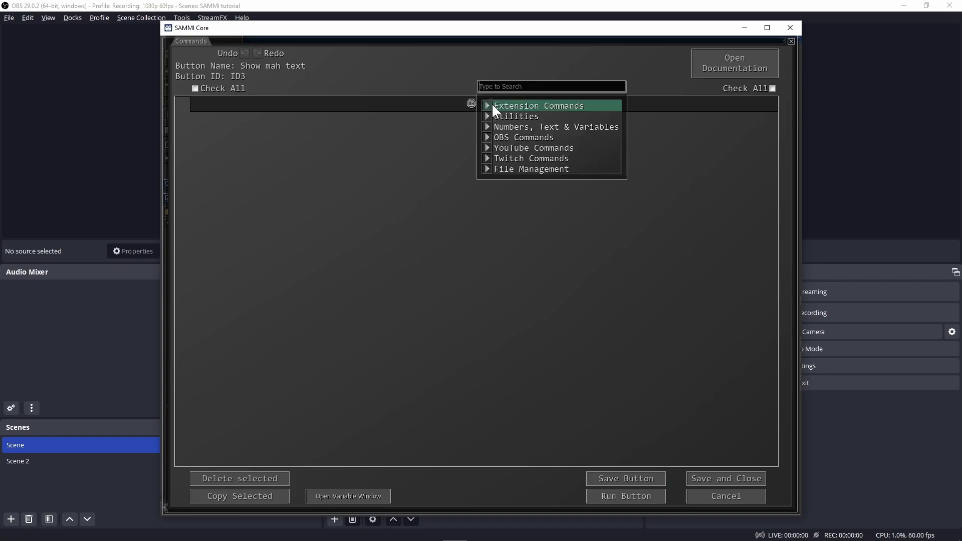
pyautogui.write('vis')
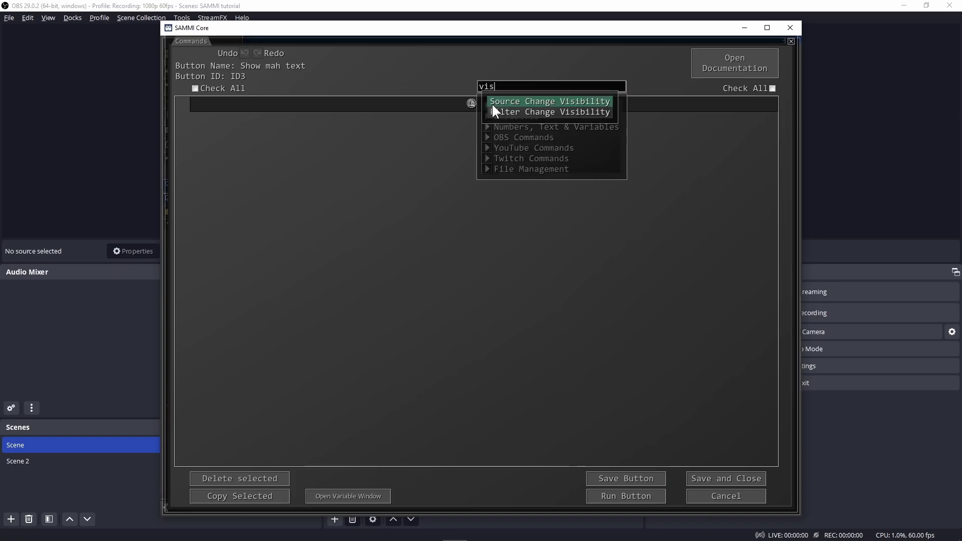
pyautogui.click(510, 99)
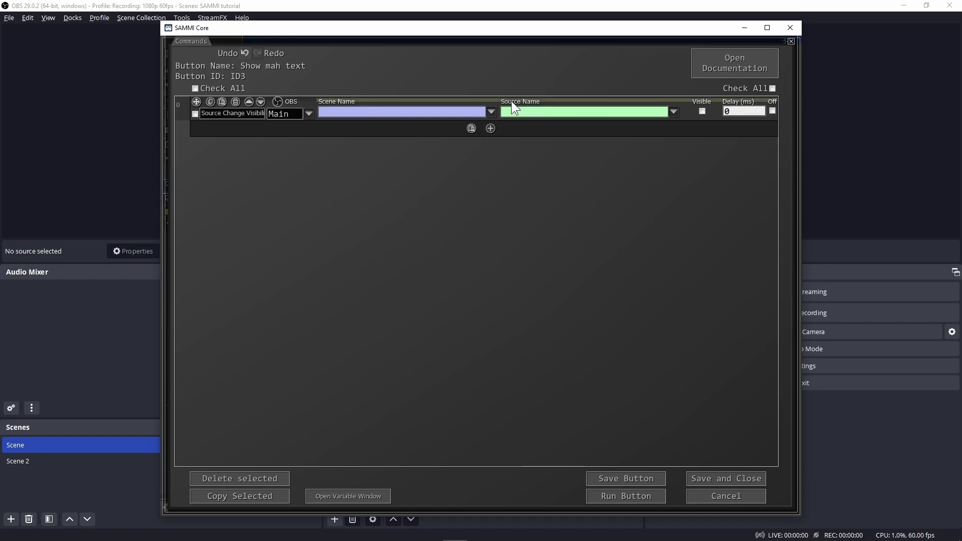
pyautogui.scroll(-1, 496, 120)
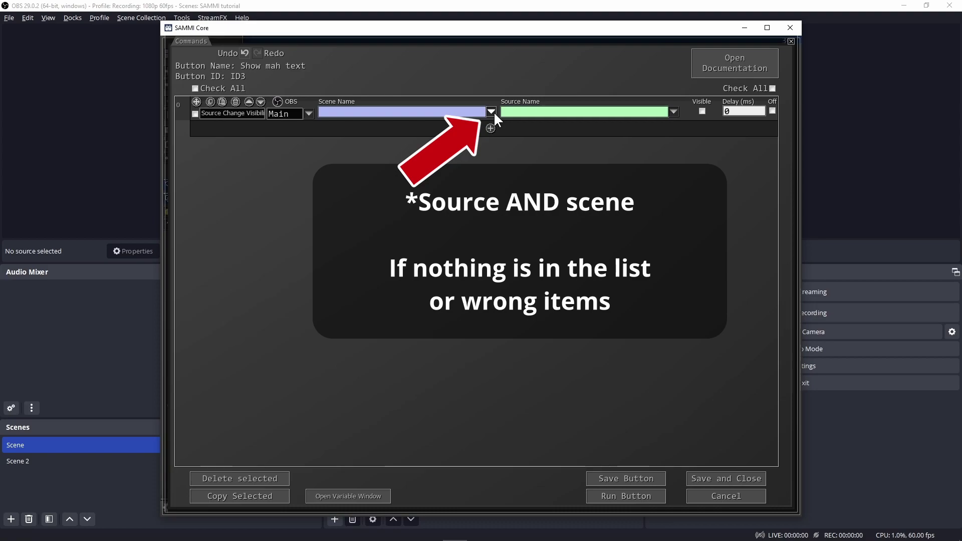
# Step: Set the visibility command to make Text (GDI+) in Scene visible, and save the button's commands
pyautogui.click(495, 111)
pyautogui.click(498, 113)
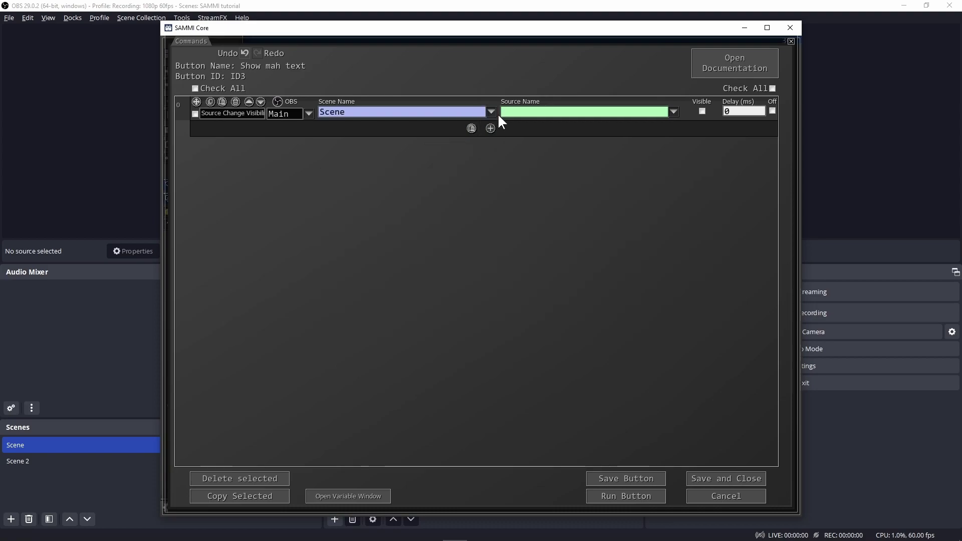
pyautogui.click(674, 112)
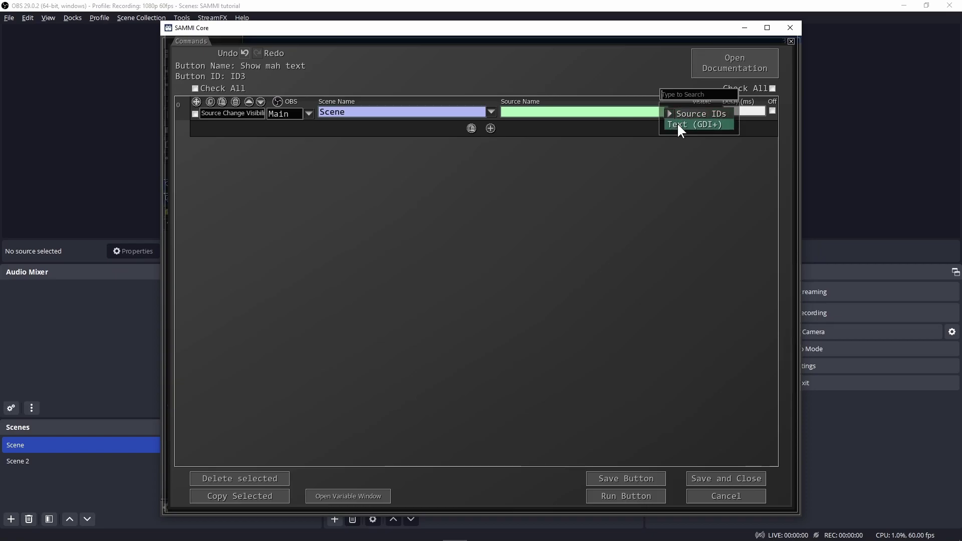
pyautogui.click(678, 123)
pyautogui.click(702, 111)
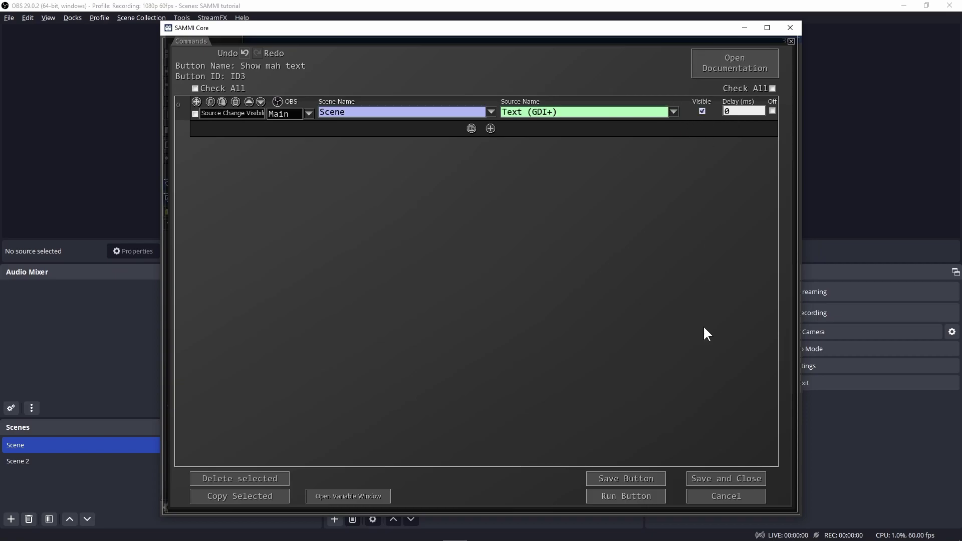
pyautogui.click(709, 479)
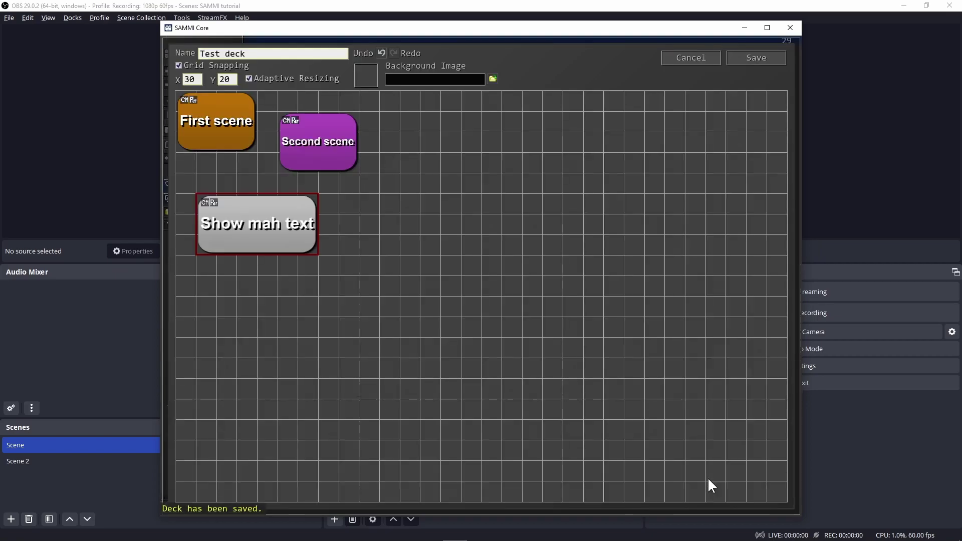
# Step: Duplicate the Show mah text button beside the original and set the copy's display text to Hide yo text
pyautogui.rightClick(287, 238)
pyautogui.click(308, 308)
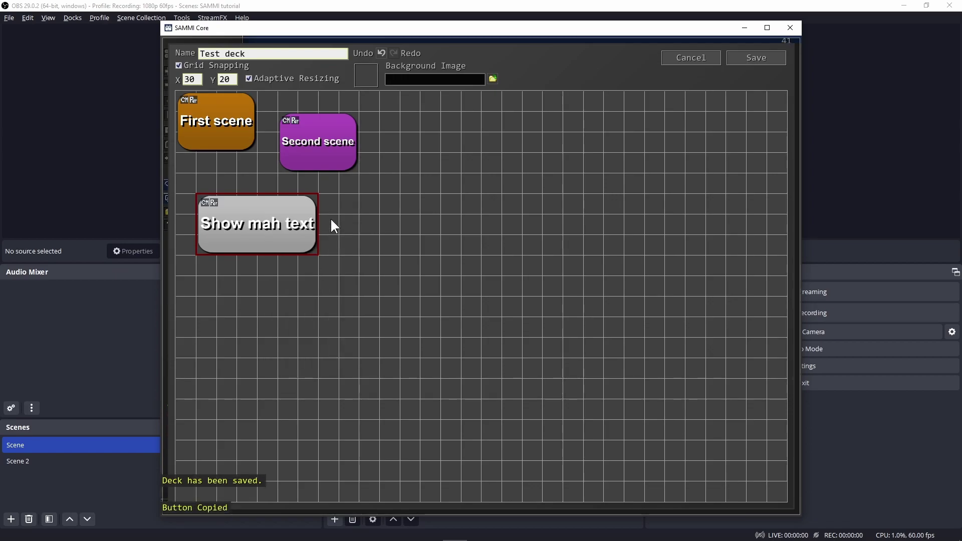
pyautogui.rightClick(337, 209)
pyautogui.click(354, 220)
pyautogui.rightClick(354, 221)
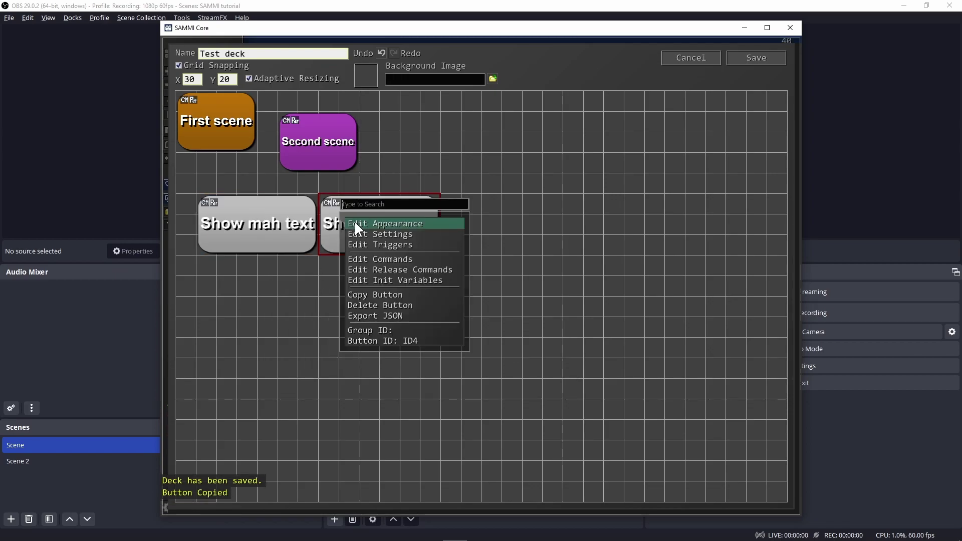
pyautogui.click(365, 224)
pyautogui.hotkey('ctrl', 'a')
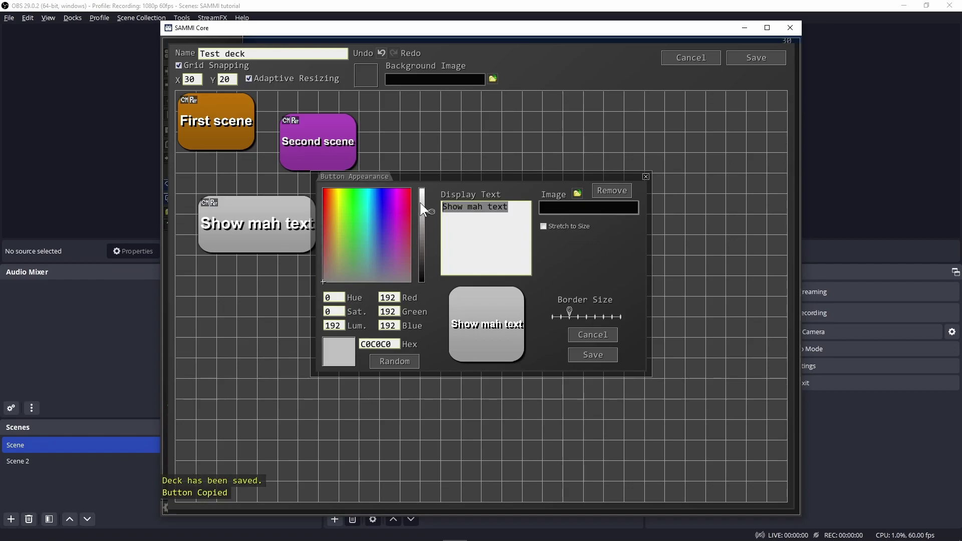
pyautogui.write('Hide yo text')
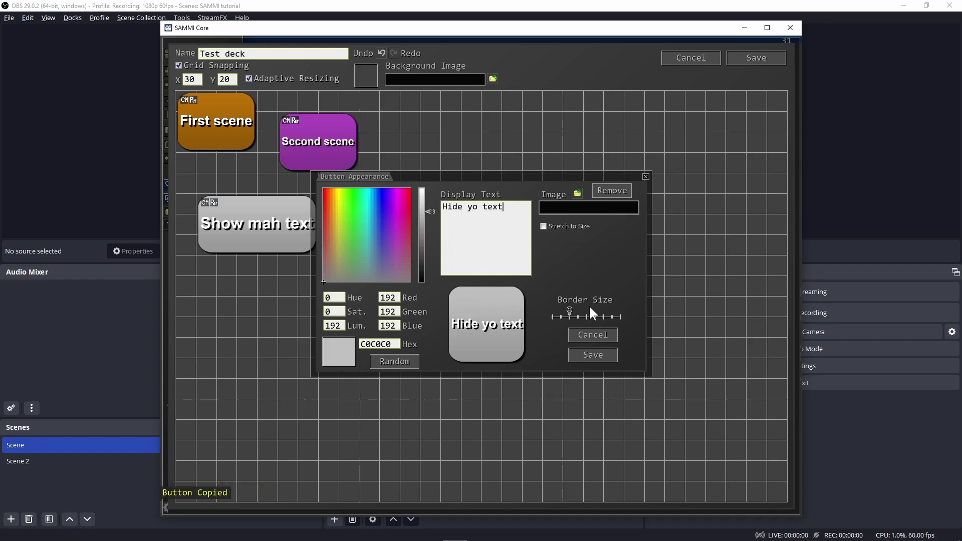
pyautogui.click(593, 355)
# Step: Turn off Visible in the Hide yo text button's Source Change Visibility command, and save the deck
pyautogui.doubleClick(396, 243)
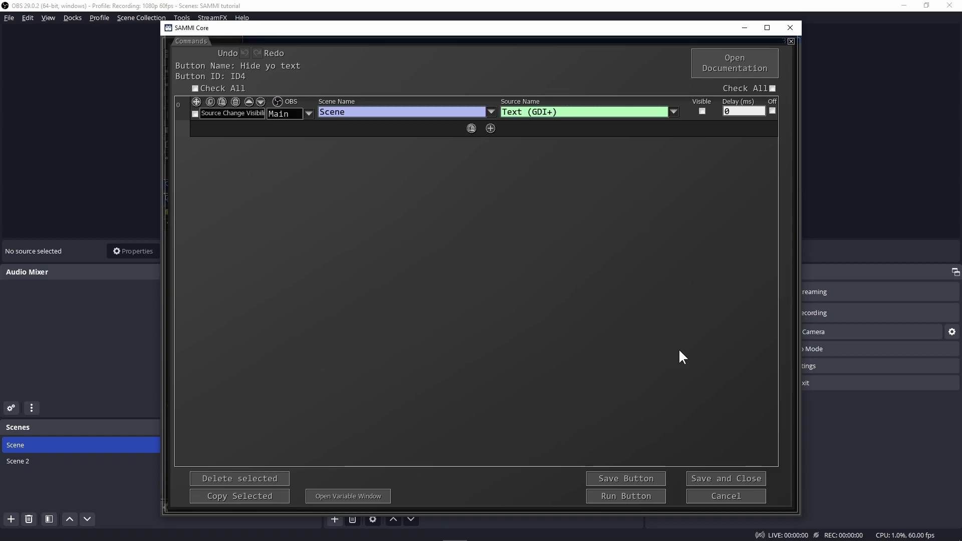
pyautogui.click(714, 474)
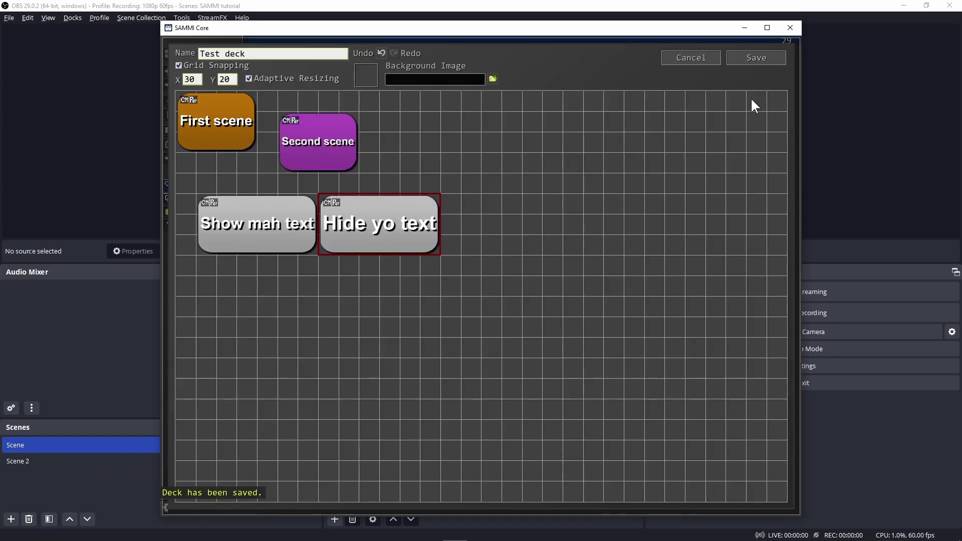
pyautogui.click(754, 59)
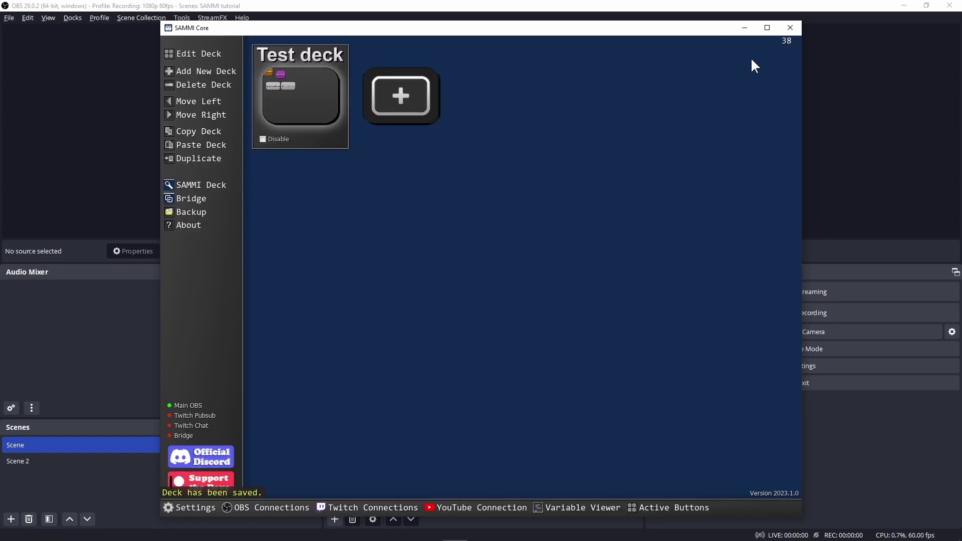
# Step: Open SAMMI Deck and test the show and hide buttons by repeatedly toggling the text source in OBS
pyautogui.click(205, 186)
pyautogui.click(207, 189)
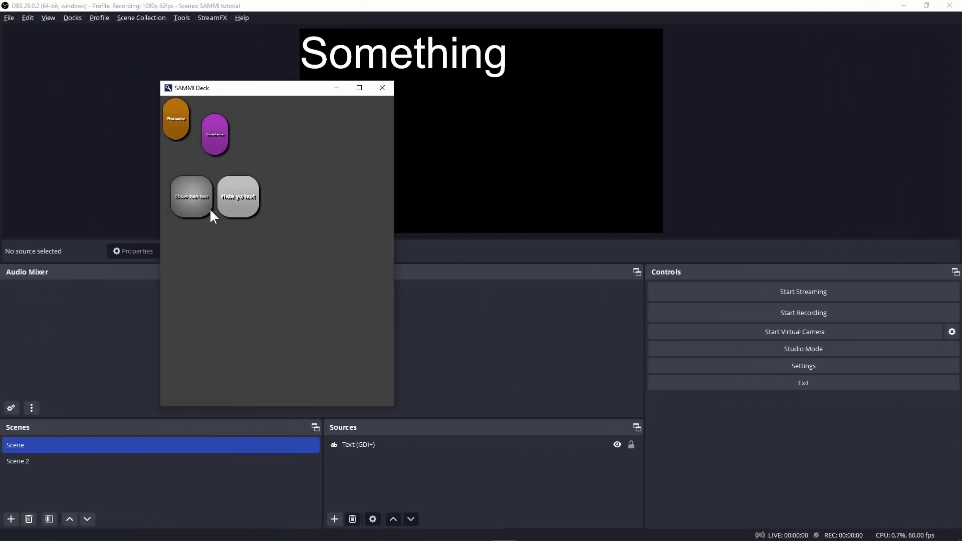
pyautogui.click(241, 208)
pyautogui.click(202, 206)
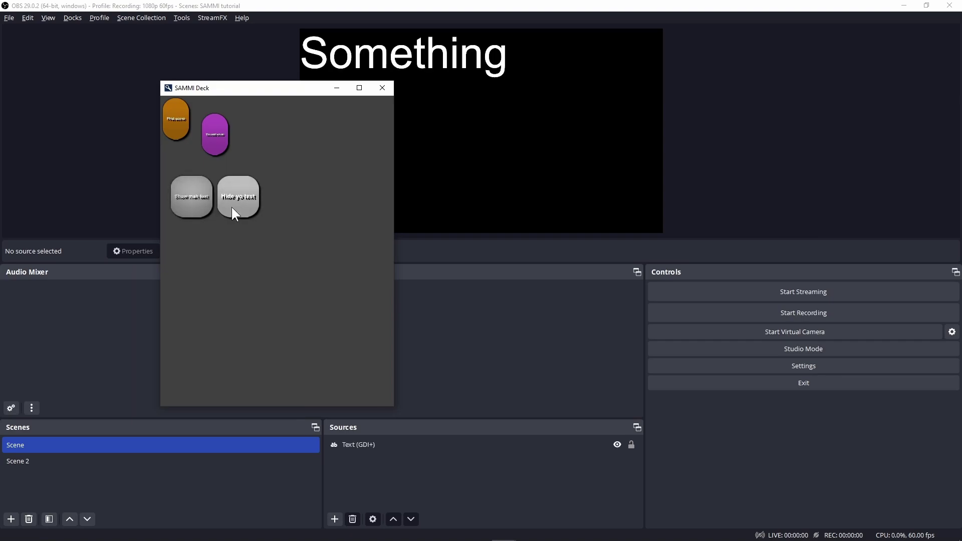
pyautogui.click(231, 206)
pyautogui.click(199, 205)
pyautogui.click(234, 203)
pyautogui.click(196, 202)
pyautogui.click(226, 203)
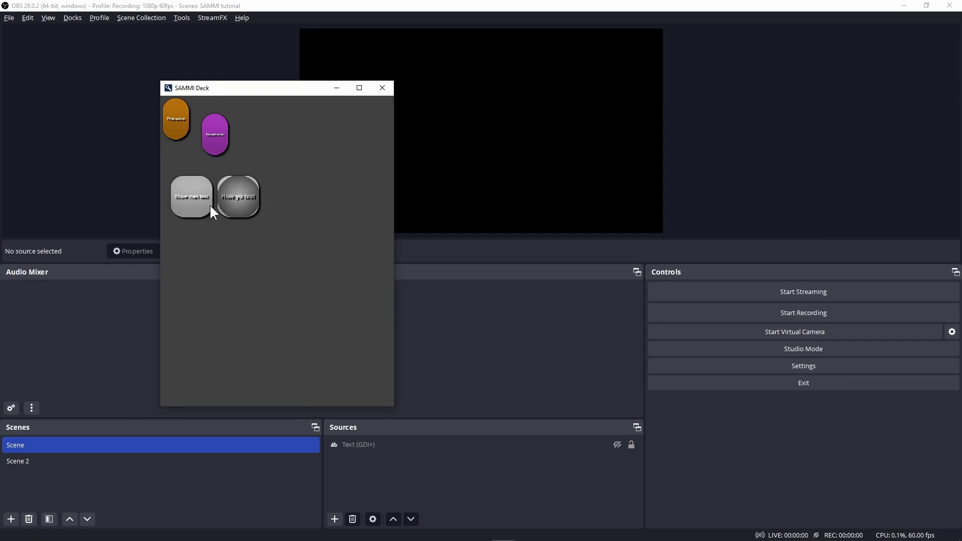
pyautogui.click(208, 204)
pyautogui.click(236, 206)
pyautogui.click(200, 206)
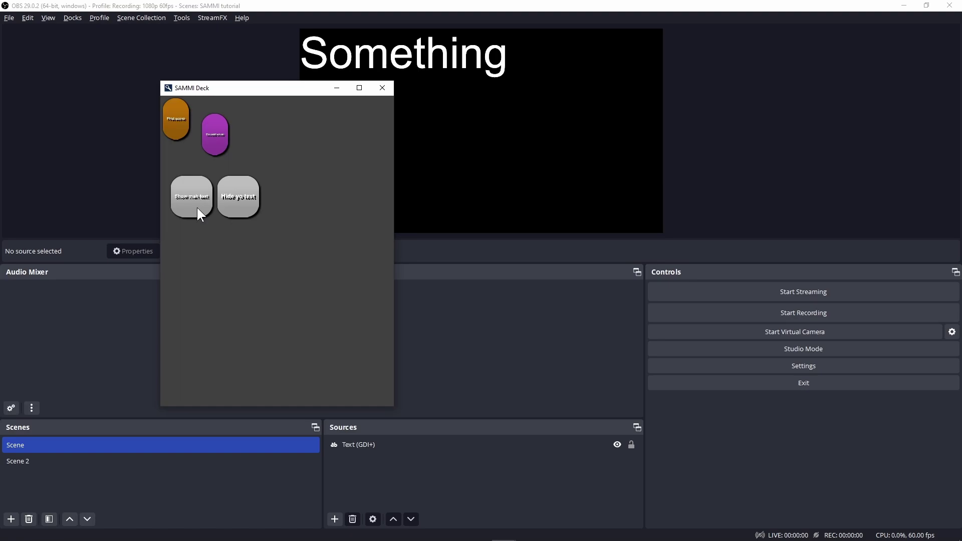
pyautogui.click(47, 244)
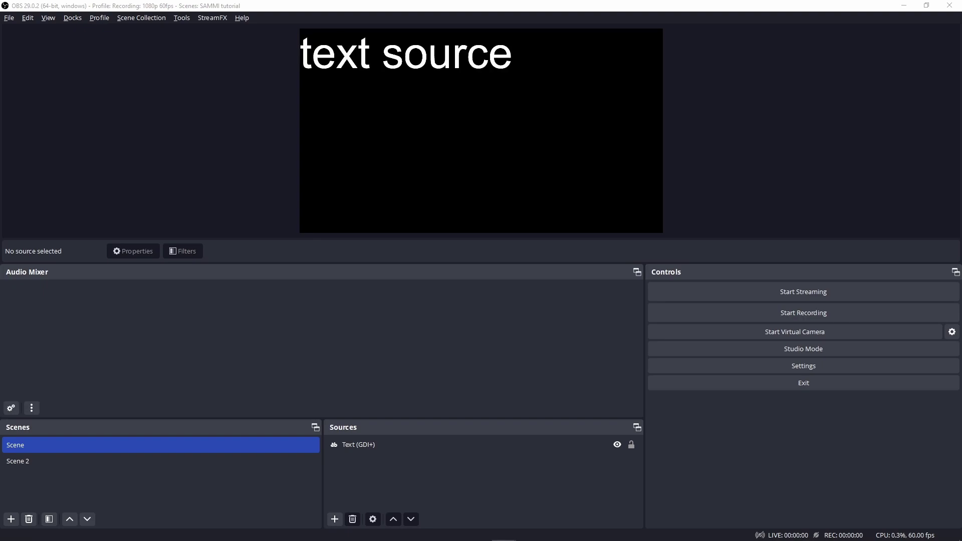
# Step: Switch to SAMMI Core and add a six-by-four-cell button below Show mah text in Test deck, with display text Hello
pyautogui.hotkey('alt', 'Tab')
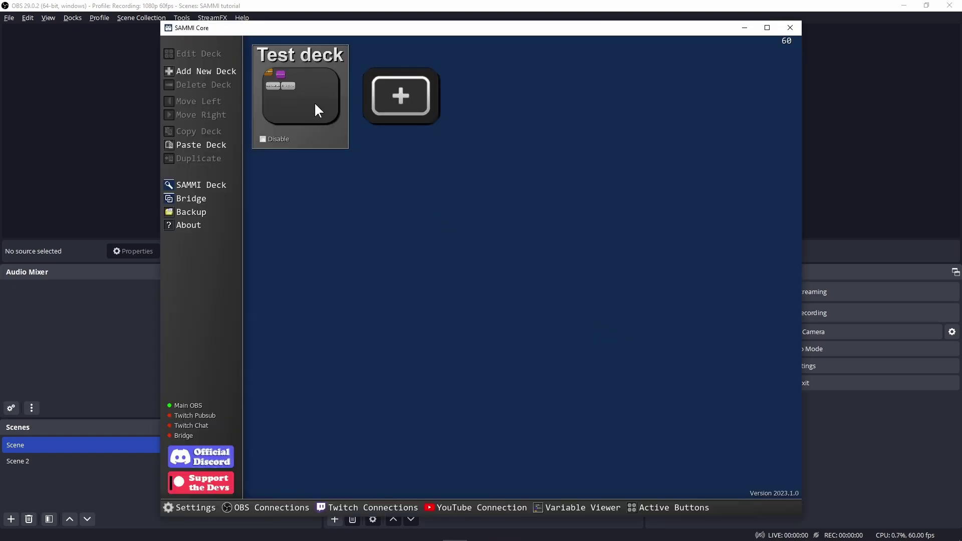
pyautogui.doubleClick(314, 101)
pyautogui.rightClick(206, 284)
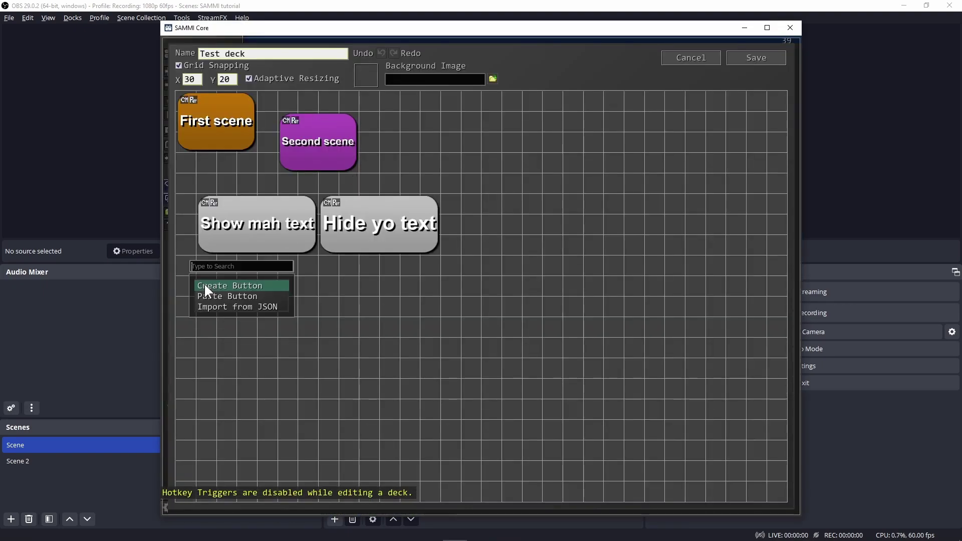
pyautogui.click(205, 282)
pyautogui.moveTo(214, 290); pyautogui.dragTo(314, 356)
pyautogui.doubleClick(262, 316)
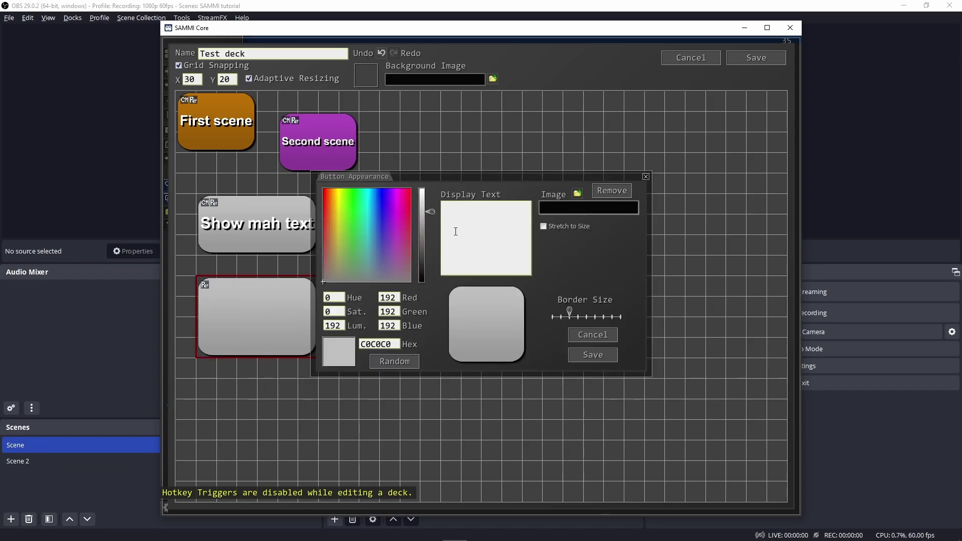
pyautogui.click(455, 231)
pyautogui.write('Hello')
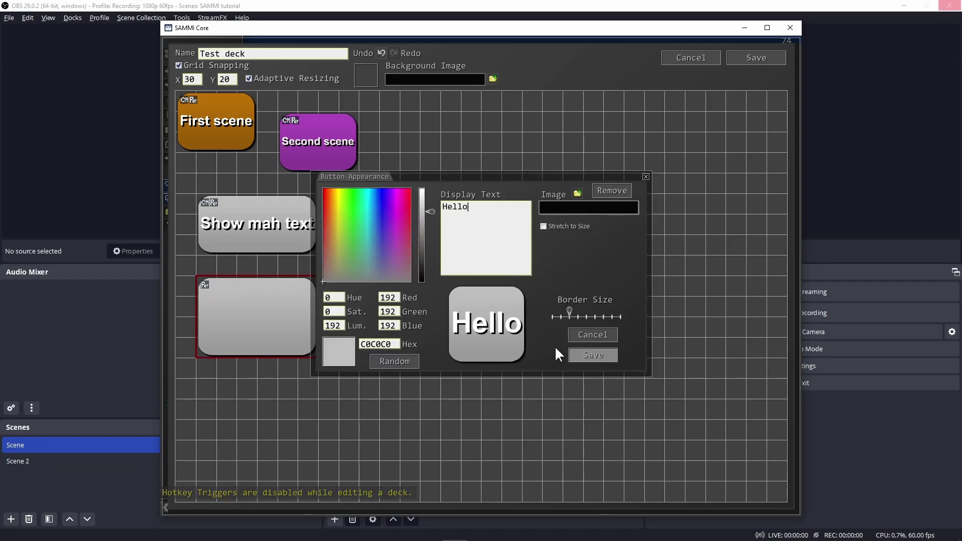
pyautogui.click(592, 355)
# Step: Add a Source Change Text (GDI+) command to the Hello button
pyautogui.doubleClick(282, 344)
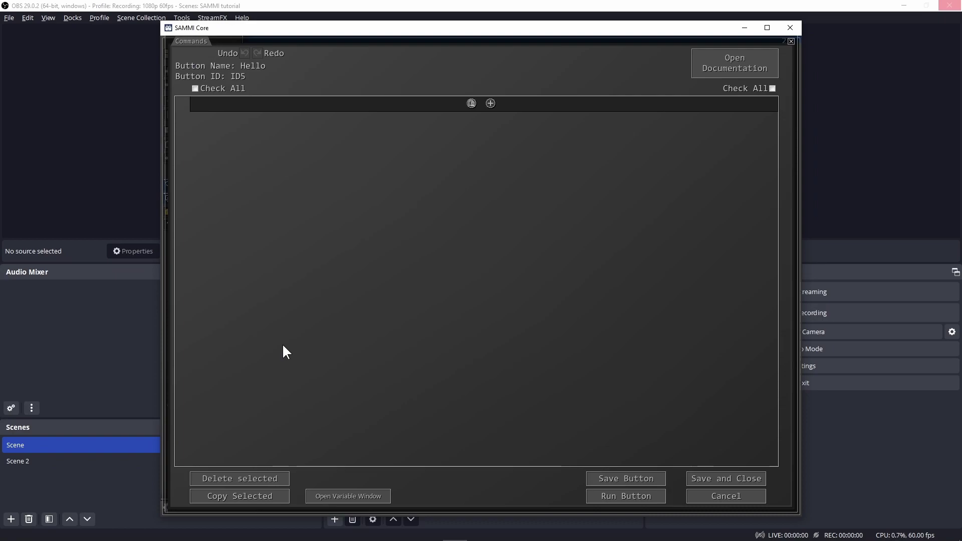
pyautogui.click(490, 103)
pyautogui.write('text')
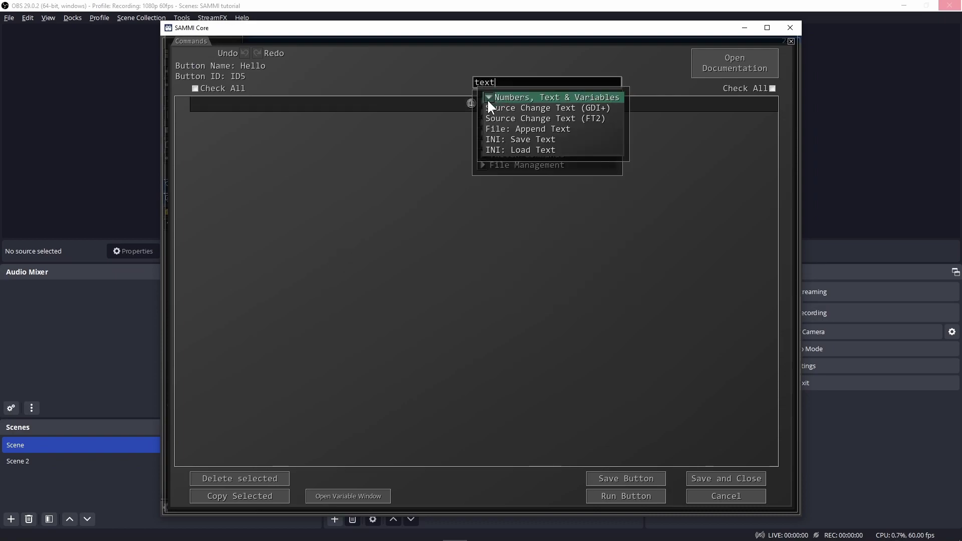
pyautogui.click(497, 112)
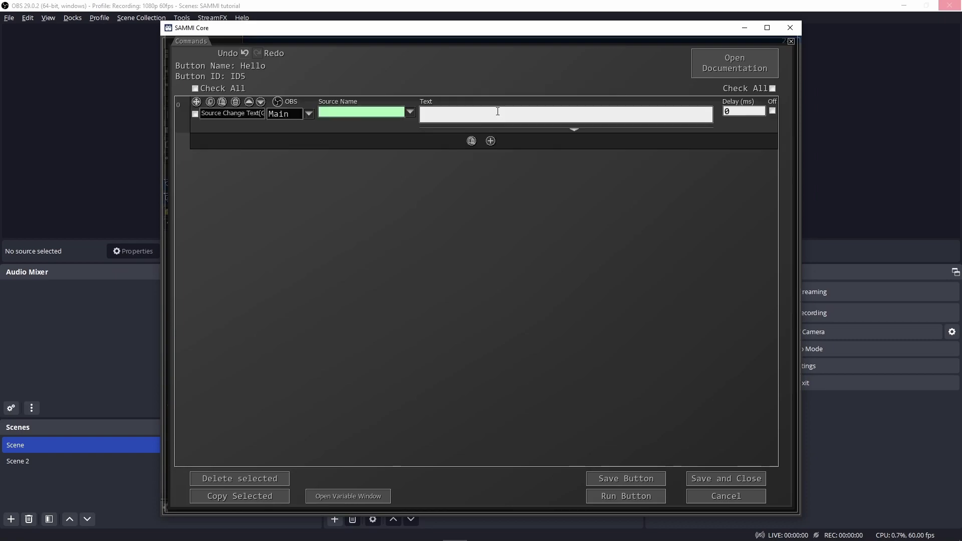
# Step: Target the Text (GDI+) source from Scene in the text command, set its text to Hello!, and save the commands
pyautogui.click(410, 112)
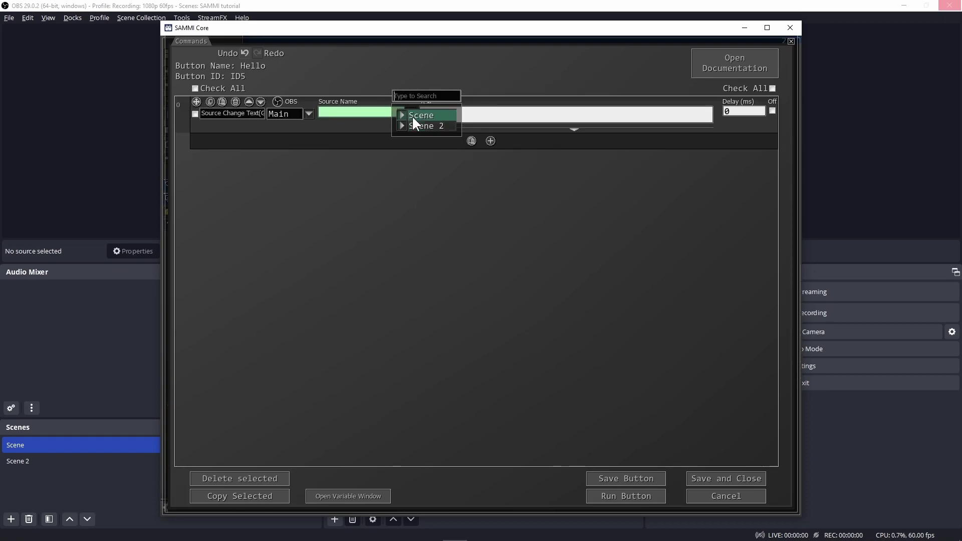
pyautogui.click(424, 118)
pyautogui.click(453, 114)
pyautogui.write('Hello!')
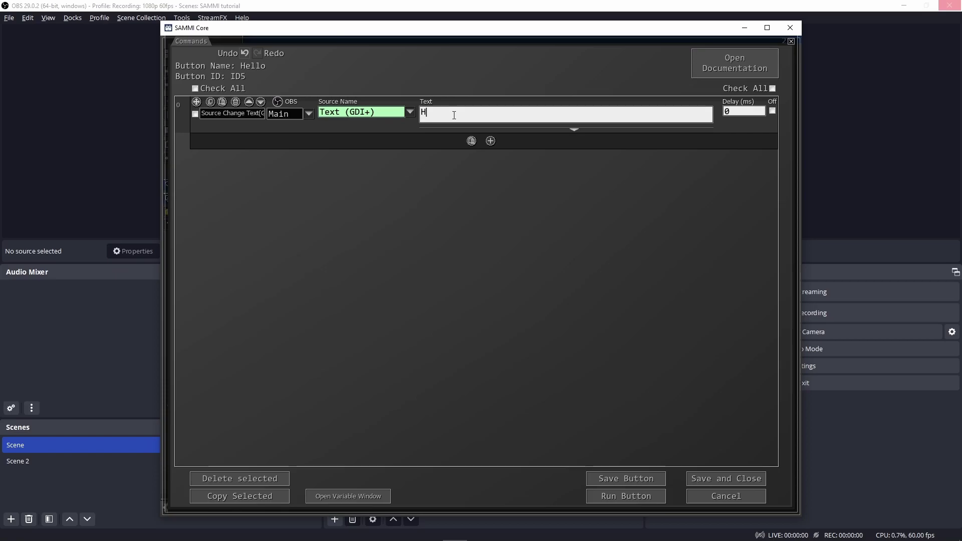
pyautogui.click(717, 478)
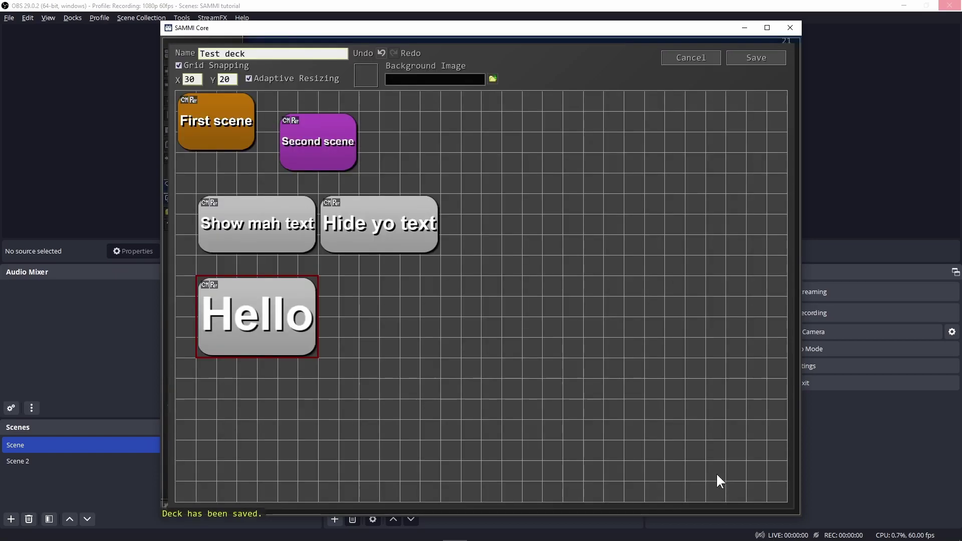
# Step: Duplicate the Hello button beside the original and set the copy's display text to YouTube
pyautogui.hotkey('ctrl', 'c')
pyautogui.hotkey('ctrl', 'v')
pyautogui.rightClick(344, 325)
pyautogui.click(374, 354)
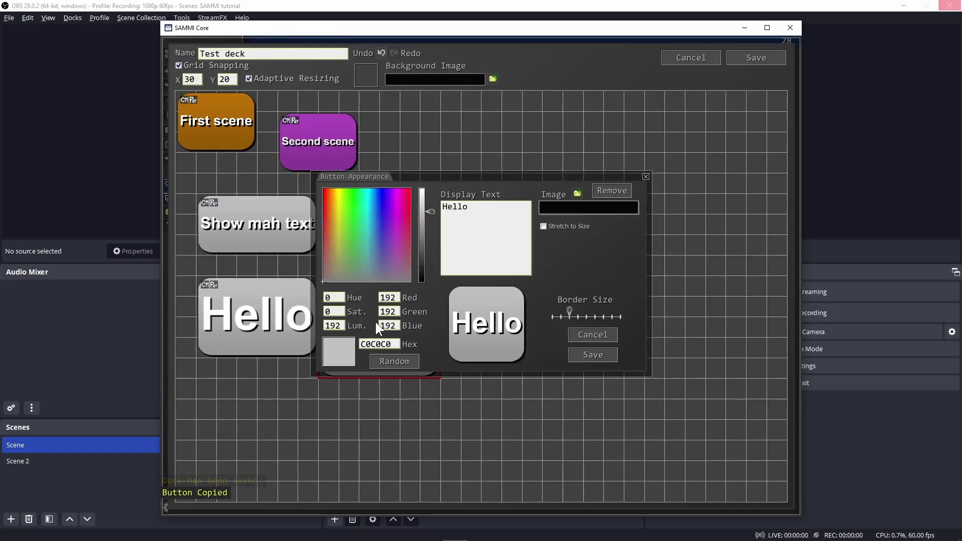
pyautogui.write('YouTube')
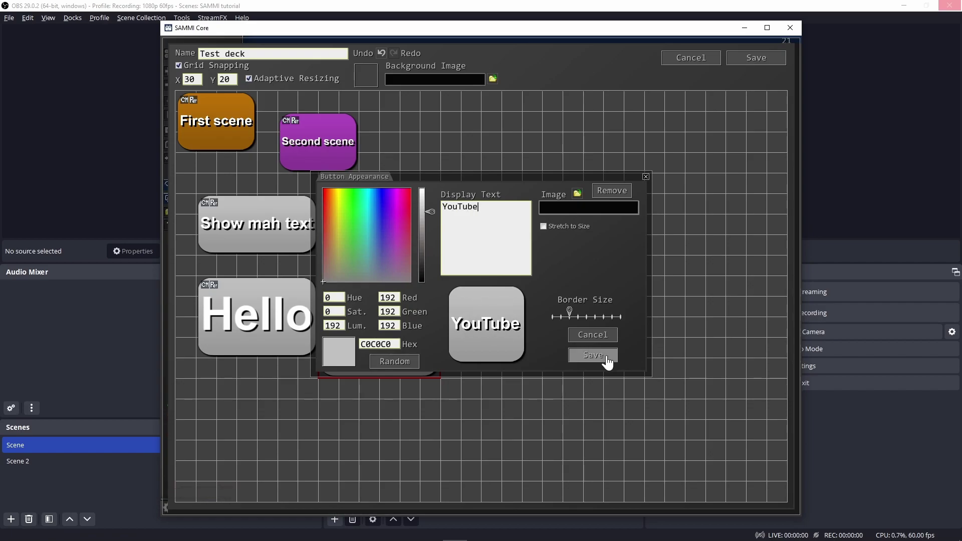
pyautogui.click(593, 354)
# Step: Change the text in the YouTube button's Source Change Text command to YouTubez, and save the commands
pyautogui.rightClick(395, 300)
pyautogui.click(425, 356)
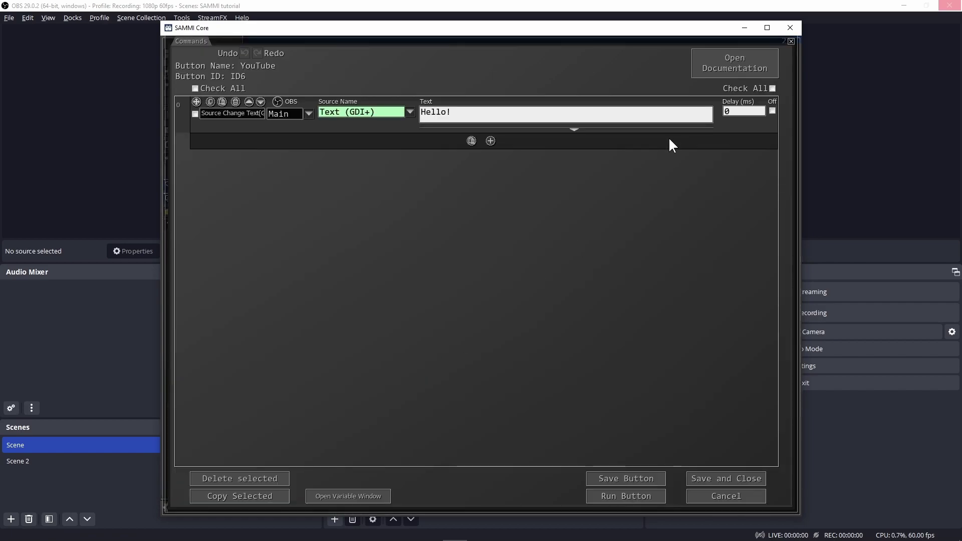
pyautogui.write('YouTubez')
pyautogui.click(708, 480)
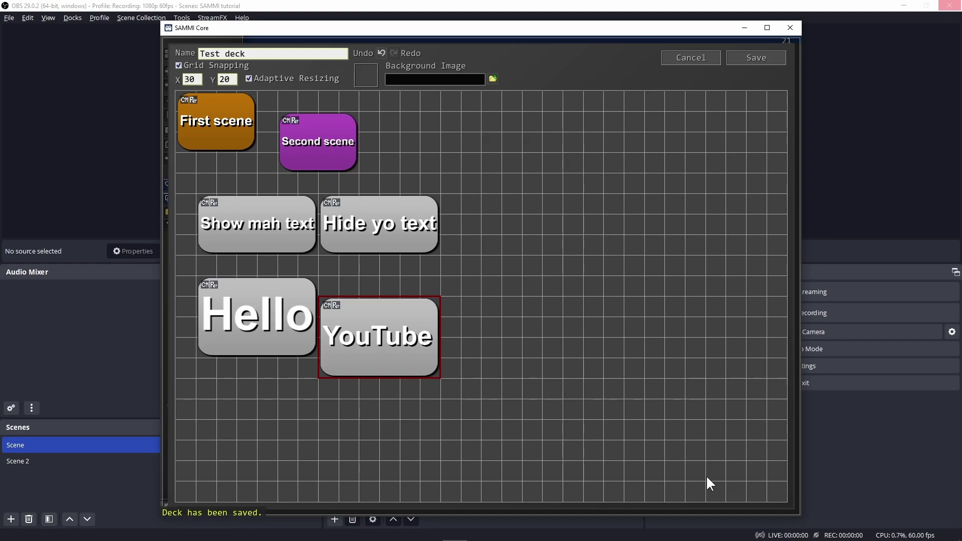
# Step: Save the edited Test deck and launch SAMMI Deck to run its buttons
pyautogui.click(774, 66)
pyautogui.click(222, 186)
pyautogui.click(229, 185)
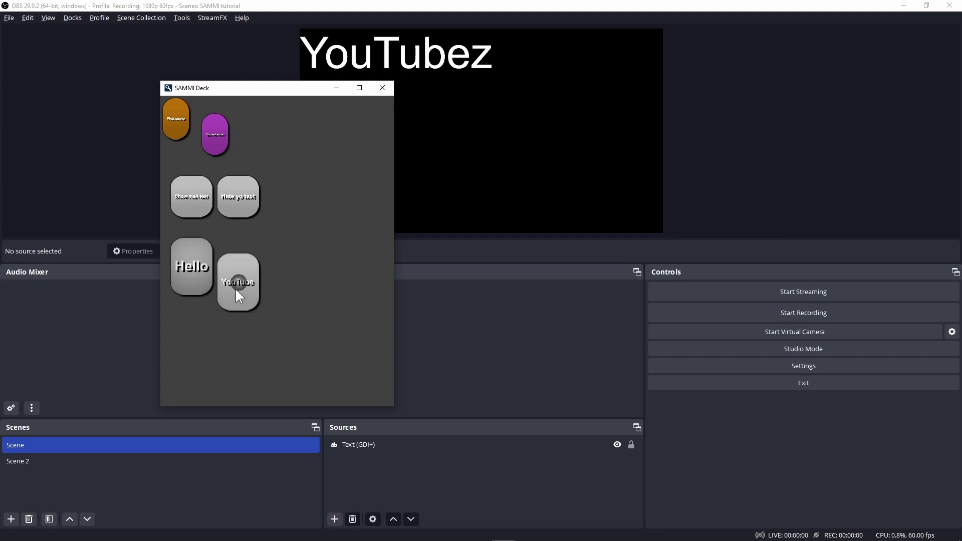
# Step: Test the Hello and YouTube deck buttons by triggering them alternately and checking the text source in the OBS preview
pyautogui.click(212, 288)
pyautogui.click(220, 295)
pyautogui.click(203, 283)
pyautogui.click(225, 298)
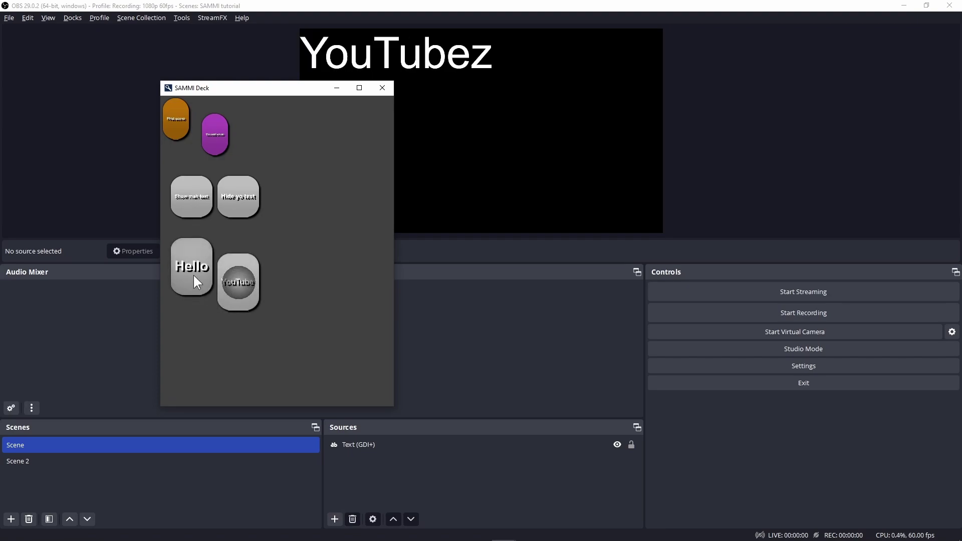
pyautogui.click(194, 275)
pyautogui.click(242, 293)
pyautogui.click(198, 283)
pyautogui.click(249, 310)
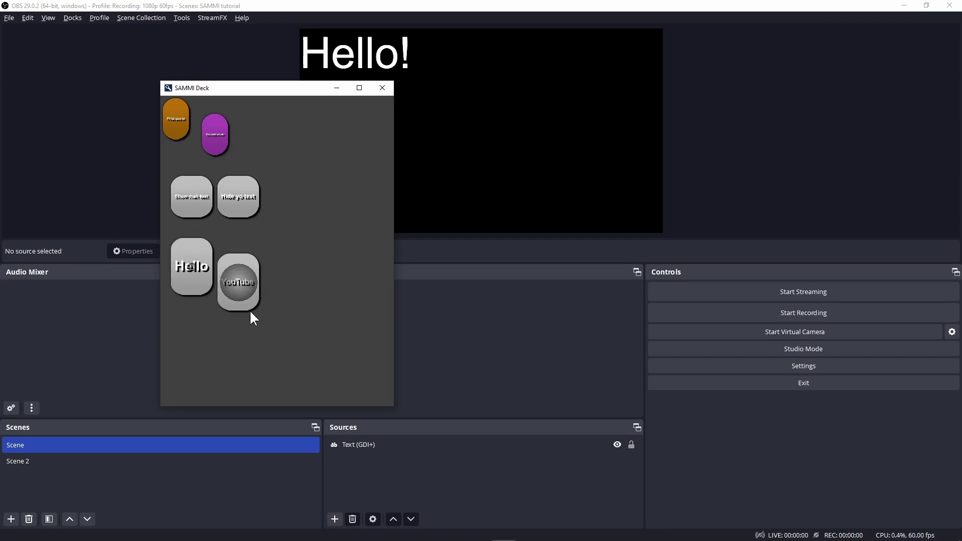
pyautogui.click(193, 275)
pyautogui.click(224, 291)
pyautogui.click(200, 280)
pyautogui.click(236, 298)
pyautogui.click(193, 275)
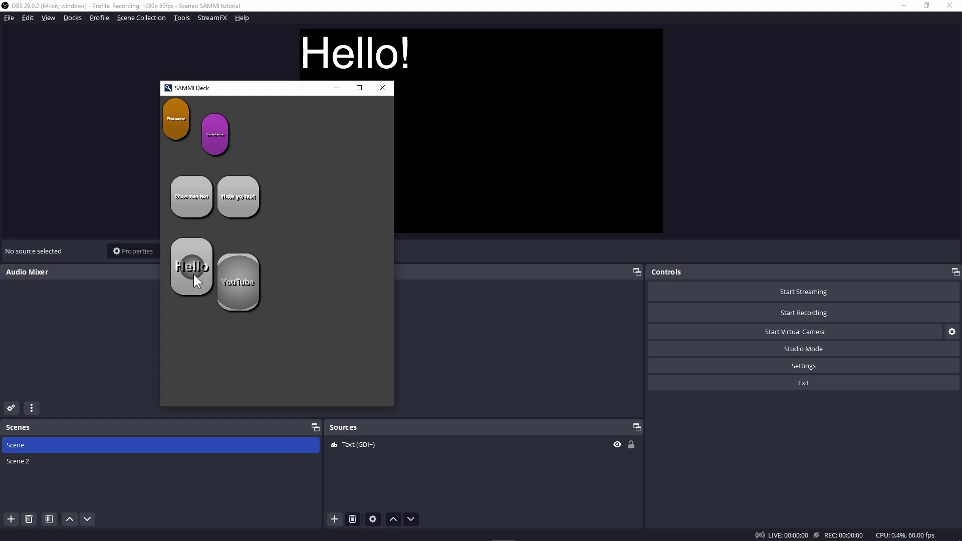
pyautogui.click(233, 293)
pyautogui.click(194, 272)
pyautogui.click(231, 290)
pyautogui.click(189, 278)
pyautogui.click(218, 288)
pyautogui.click(193, 276)
pyautogui.click(231, 294)
pyautogui.click(189, 272)
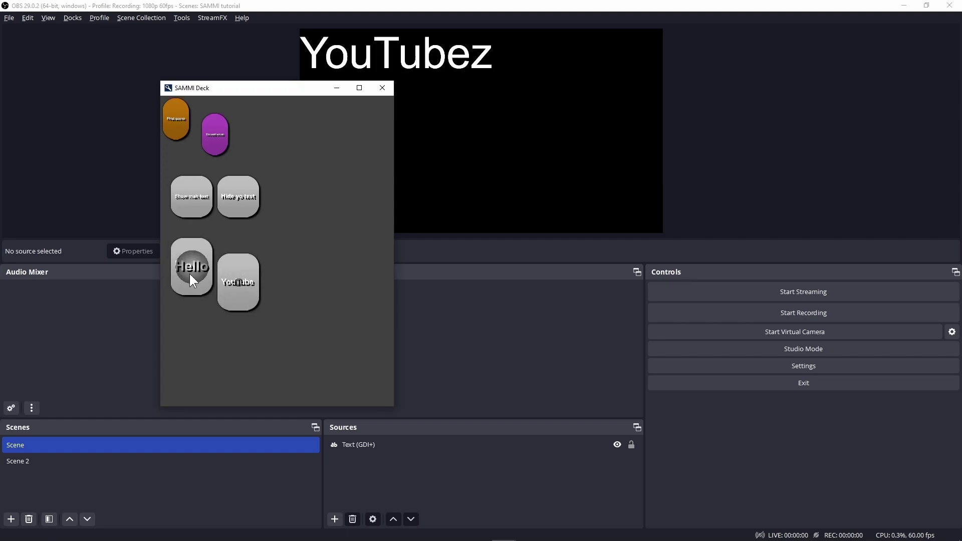
pyautogui.click(233, 293)
pyautogui.click(188, 268)
pyautogui.click(236, 296)
pyautogui.click(207, 284)
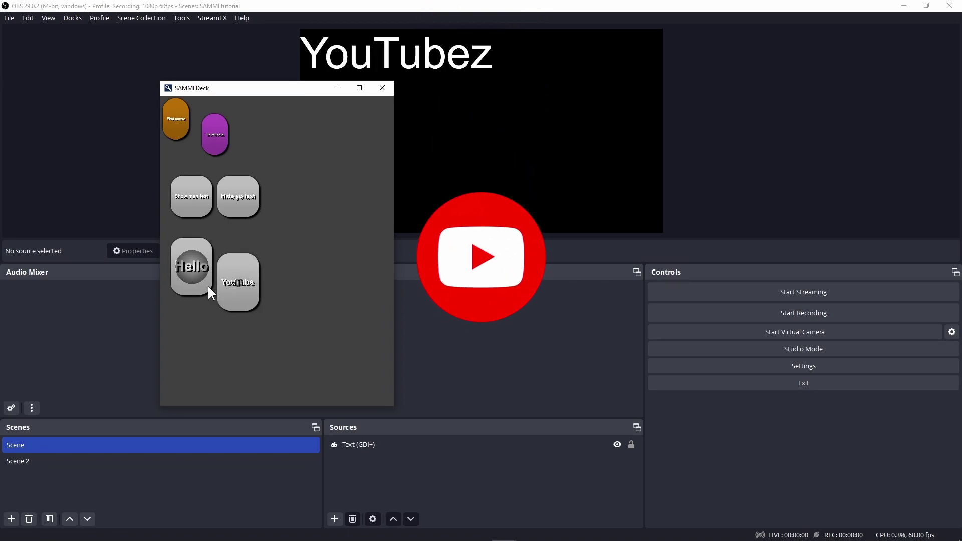
pyautogui.click(197, 278)
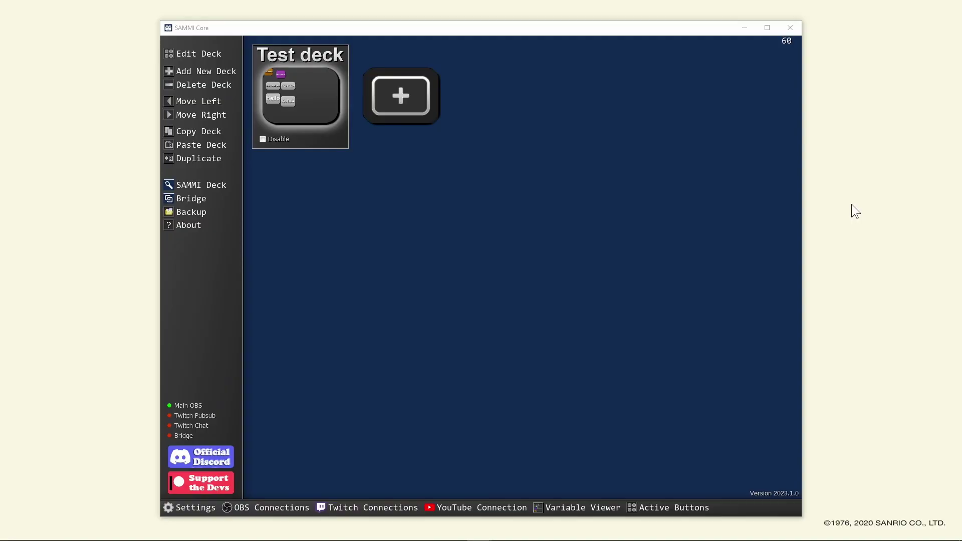
# Step: Link the Twitch streamer account to SAMMI, authorize the requested access on Twitch, and close the Twitch connections
pyautogui.click(333, 508)
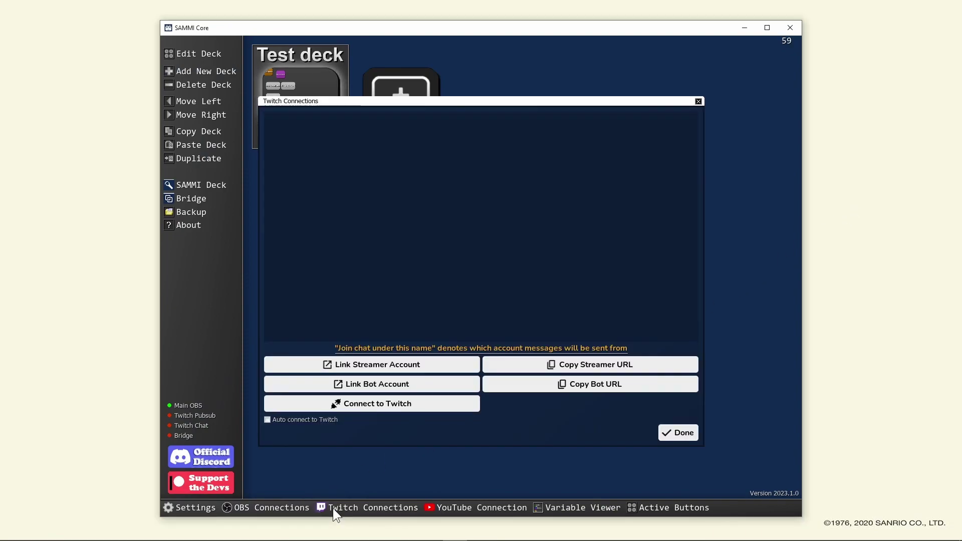
pyautogui.click(427, 370)
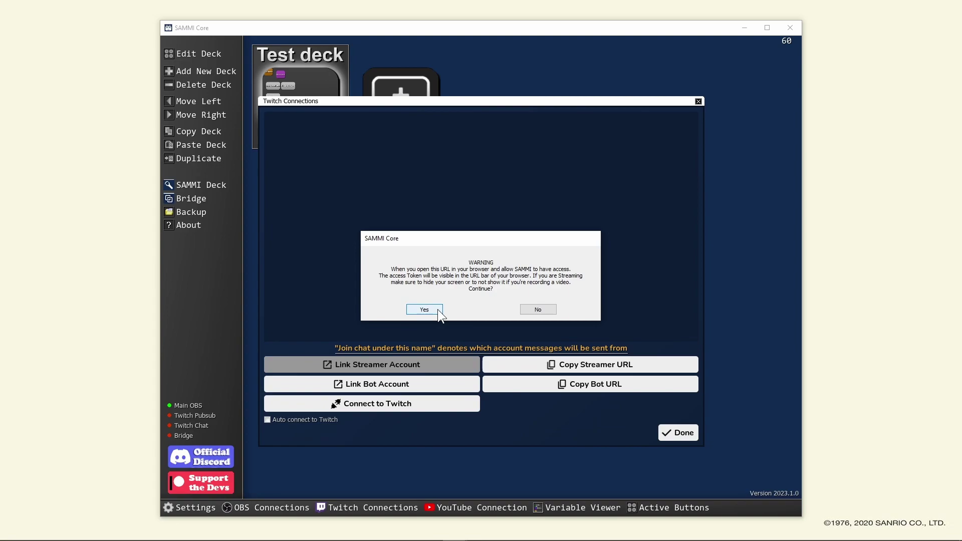
pyautogui.click(424, 310)
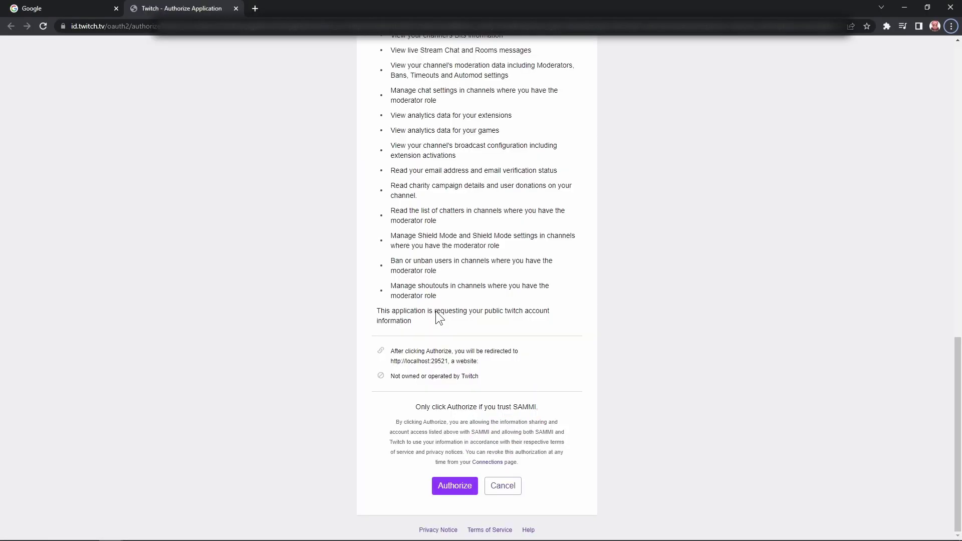
pyautogui.click(465, 490)
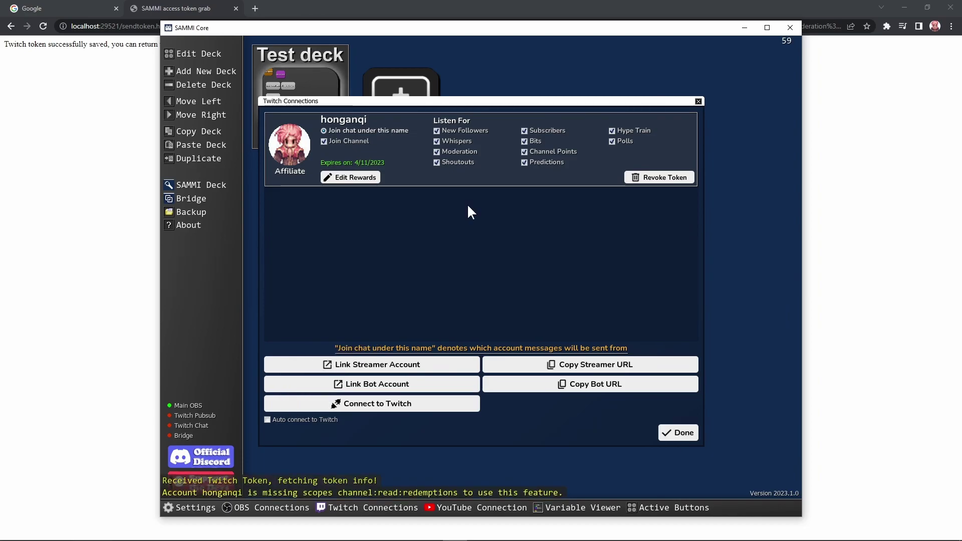
pyautogui.click(674, 439)
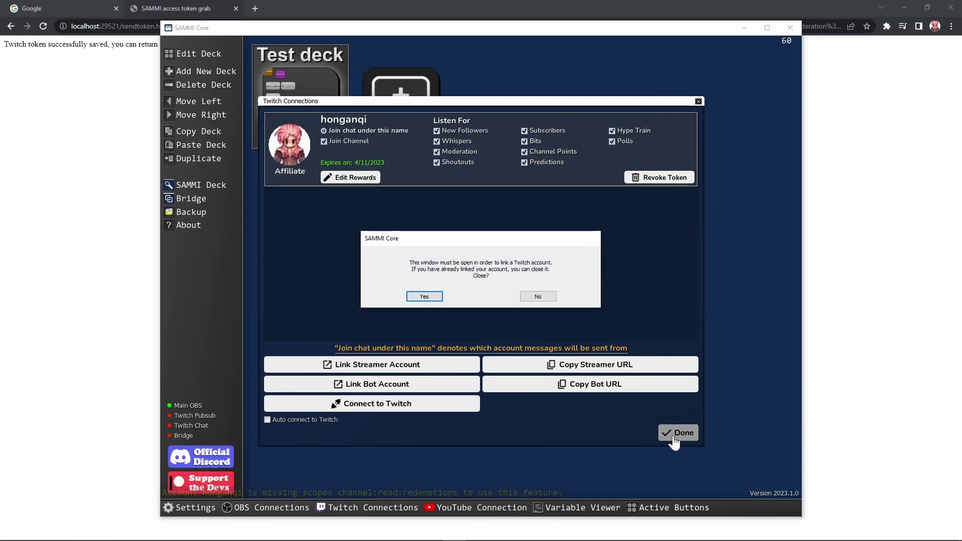
pyautogui.click(424, 297)
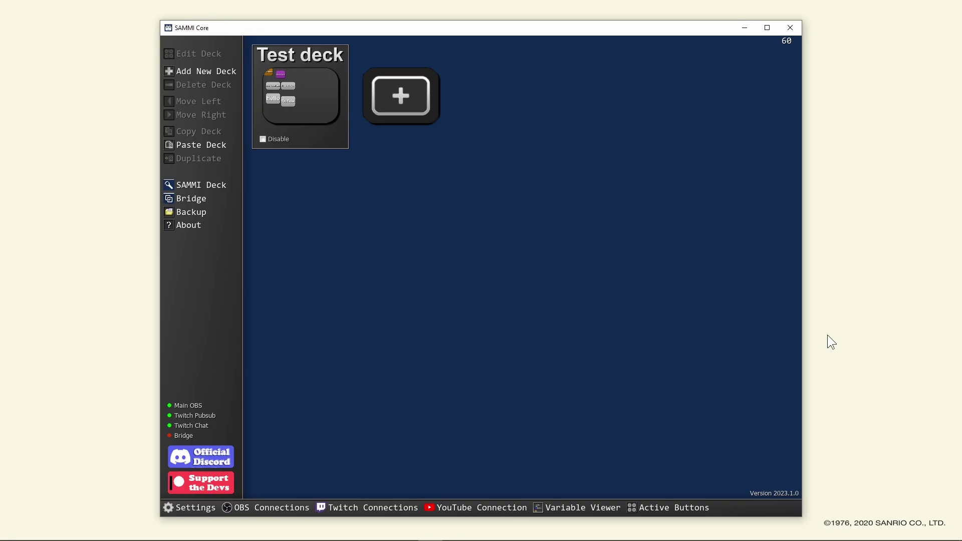
# Step: Add a Twitch Chat trigger to Test deck's First scene button with message !switch one and the streamer's username, and save the triggers
pyautogui.doubleClick(345, 125)
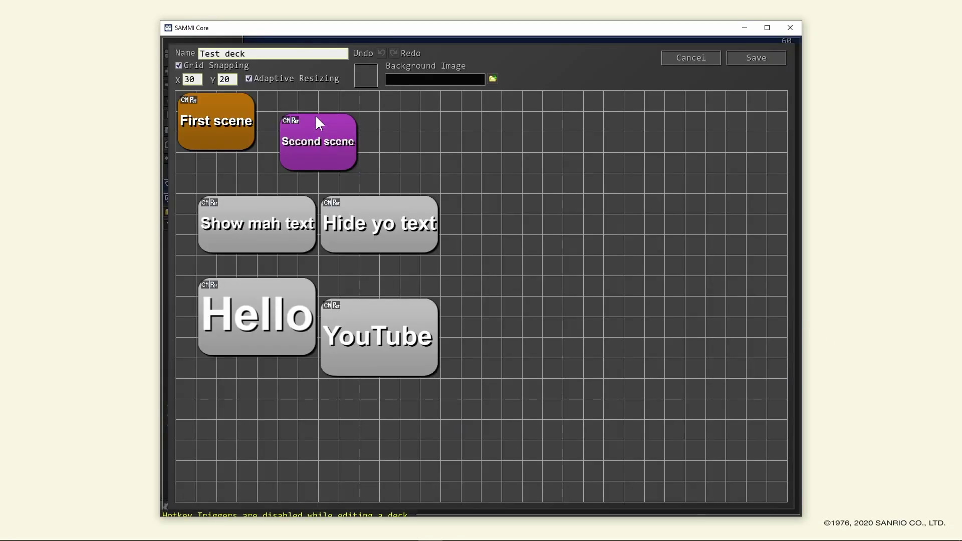
pyautogui.rightClick(235, 139)
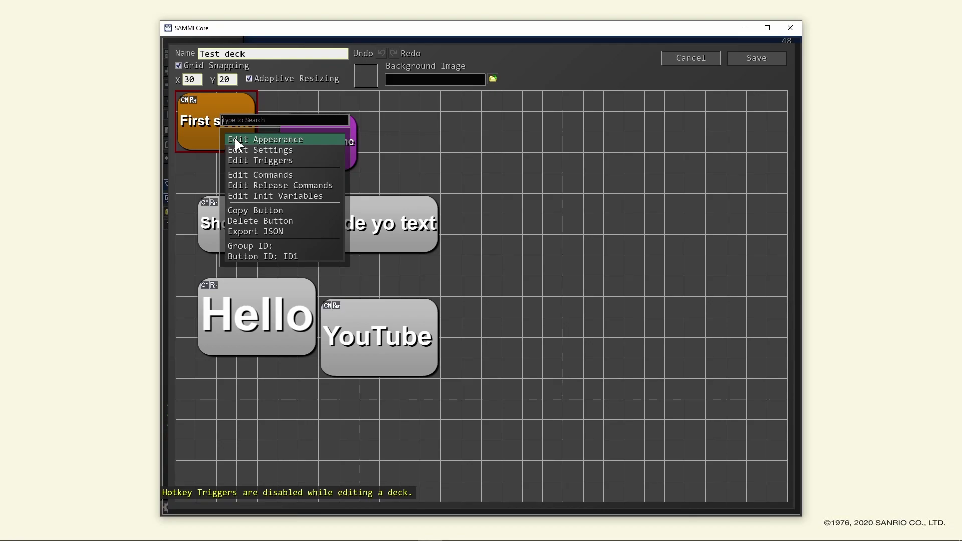
pyautogui.click(247, 161)
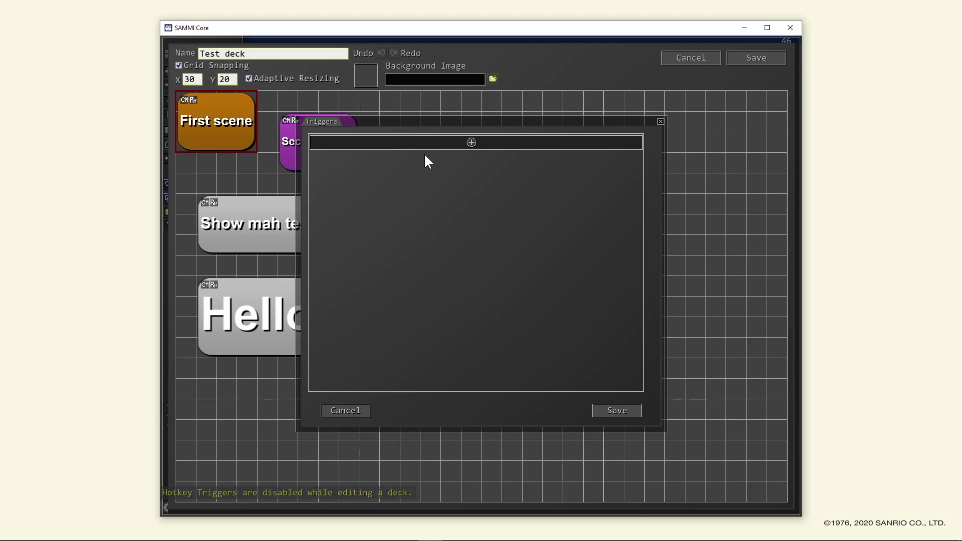
pyautogui.click(469, 142)
pyautogui.write('chat')
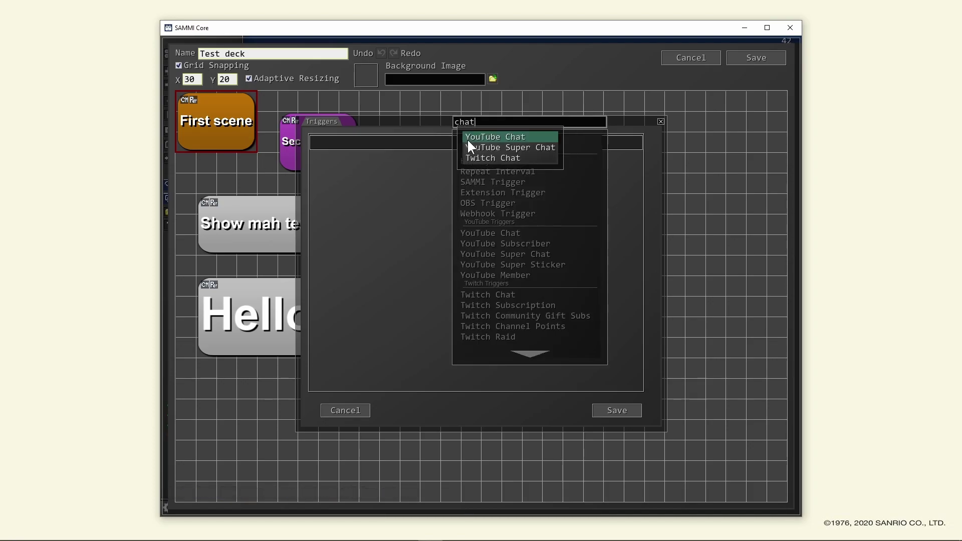
pyautogui.click(474, 155)
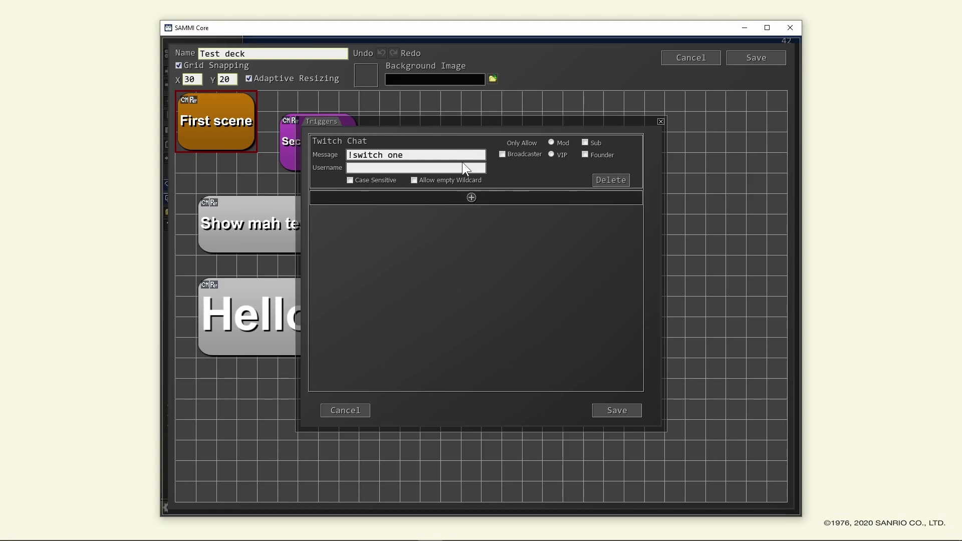
pyautogui.write('honganqi')
pyautogui.click(635, 413)
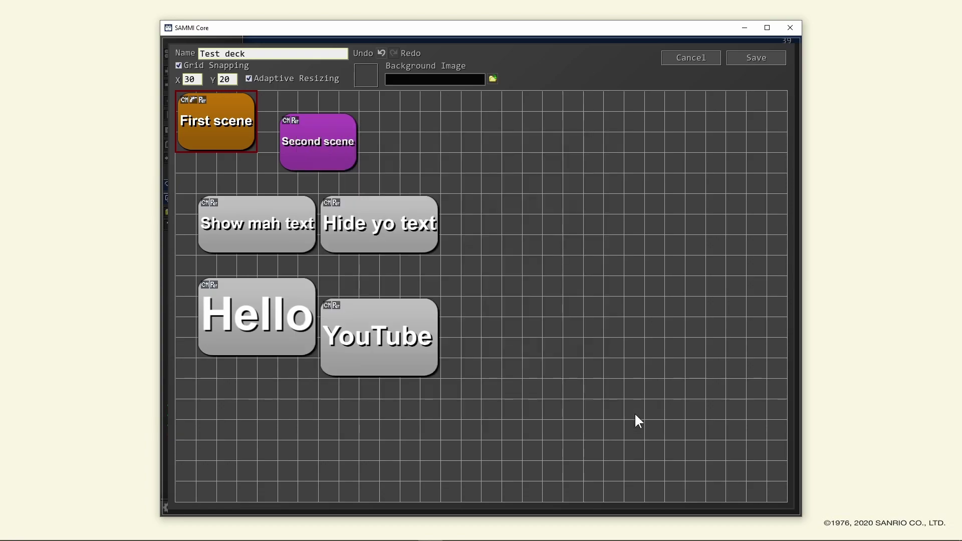
# Step: Add a Twitch Chat trigger with message !switch dos to the Second scene button, and save the triggers and the deck
pyautogui.rightClick(333, 159)
pyautogui.click(353, 180)
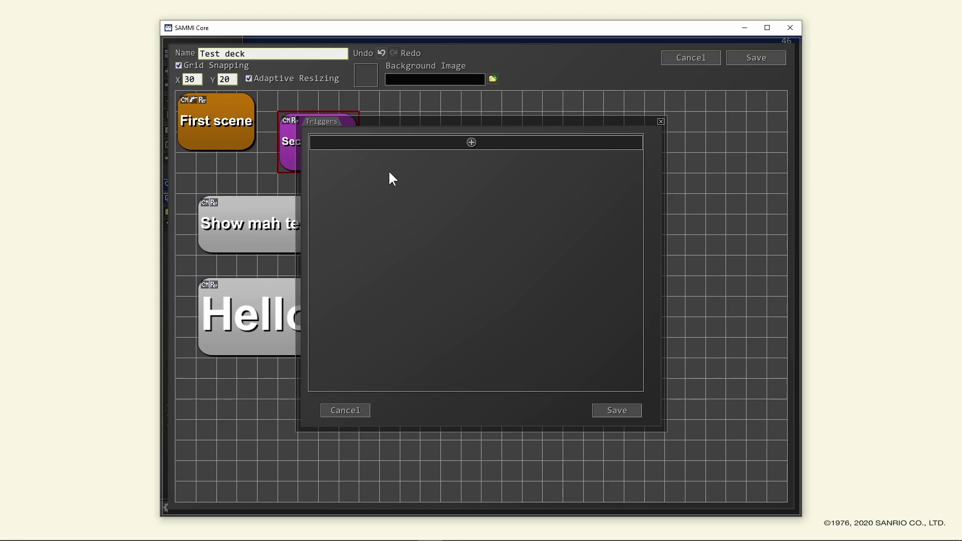
pyautogui.click(471, 143)
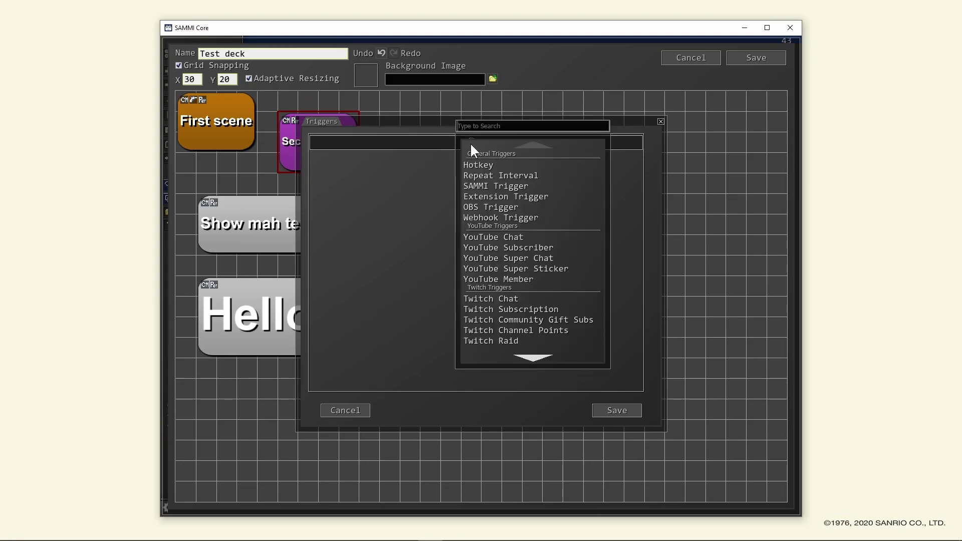
pyautogui.write('chat')
pyautogui.click(482, 161)
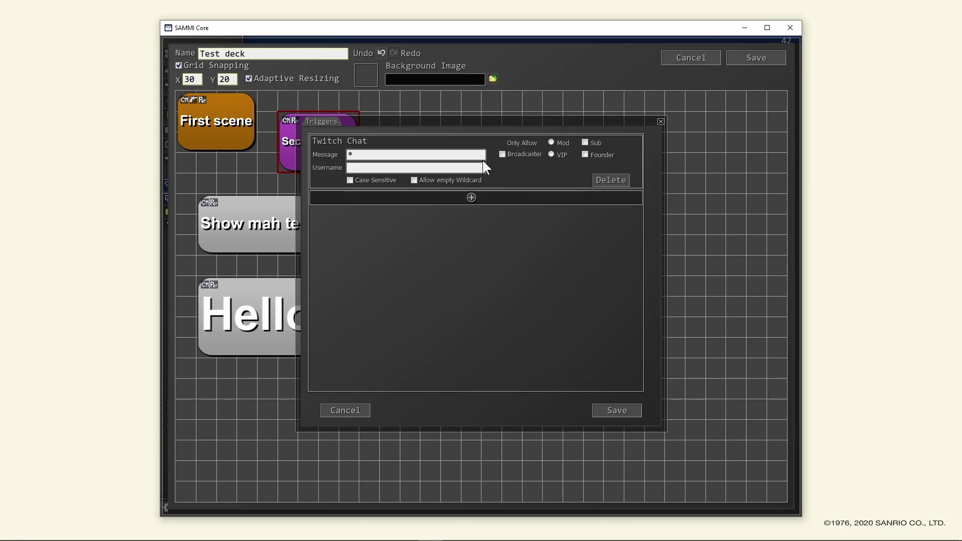
pyautogui.write('!switch dos')
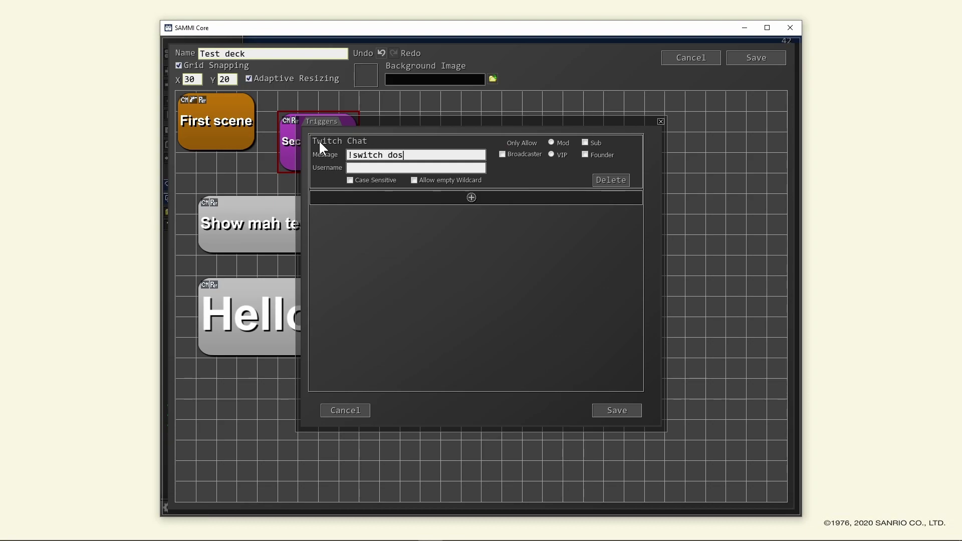
pyautogui.click(607, 411)
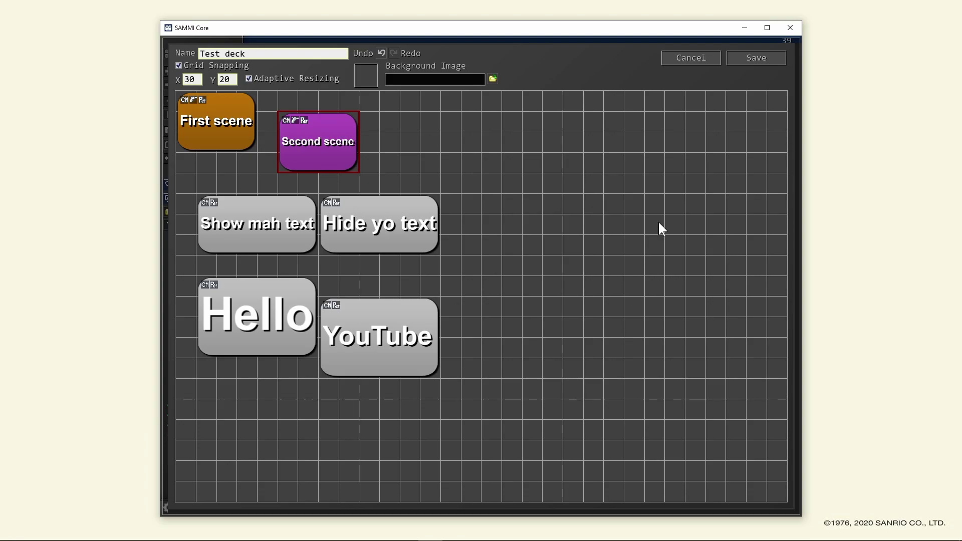
pyautogui.click(738, 62)
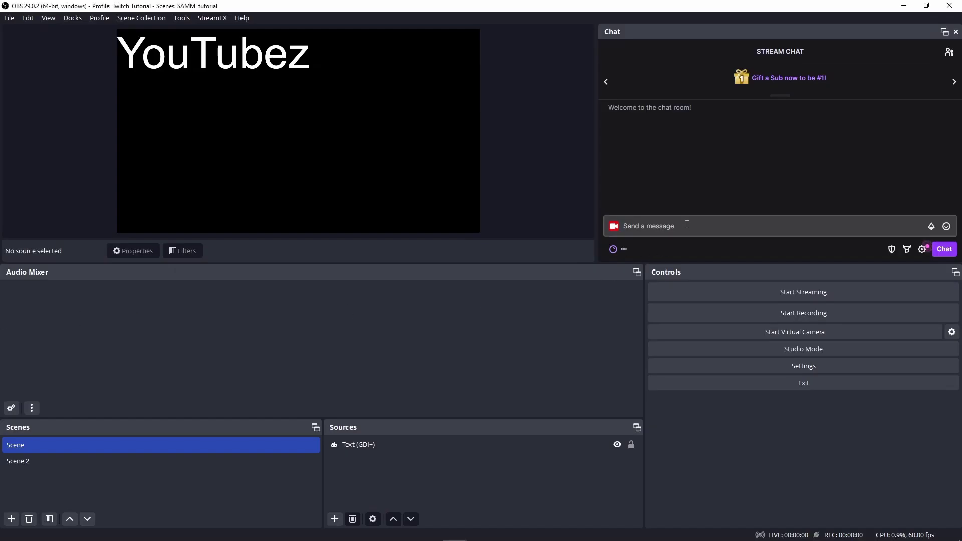
# Step: Test the scene triggers by sending !switch dos and !switch one in the OBS stream chat
pyautogui.click(687, 226)
pyautogui.write('!switch dos')
pyautogui.press('Return')
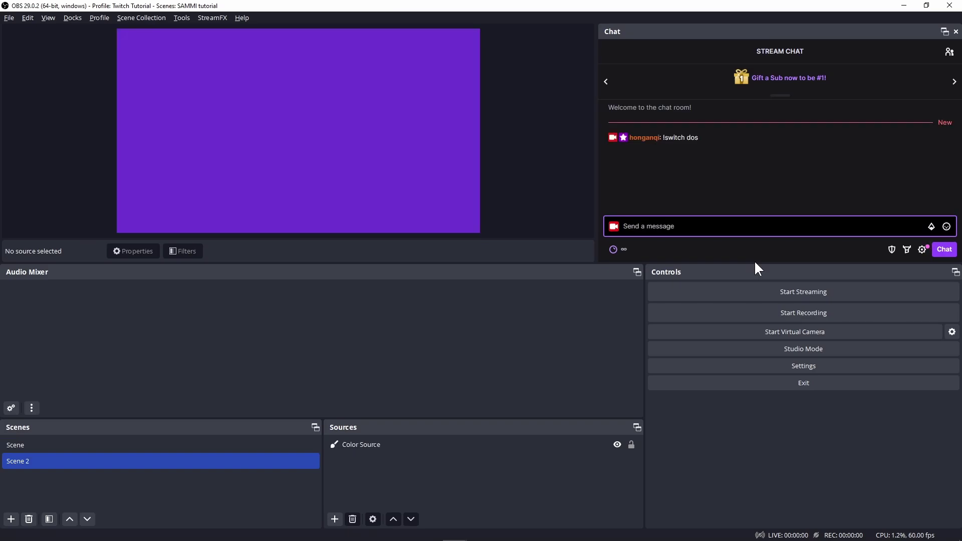
pyautogui.write('!switch one')
pyautogui.press('Return')
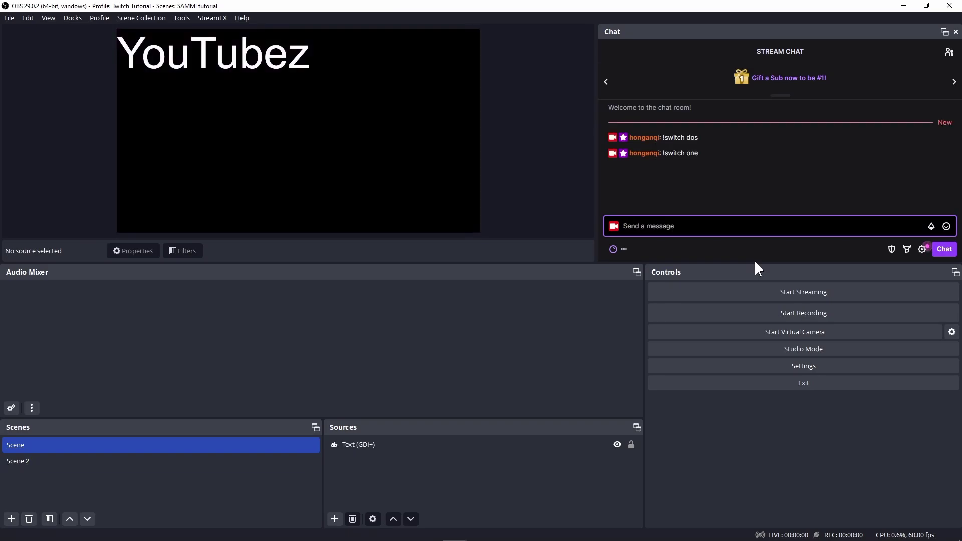
# Step: Switch to the Twitch channel page in the browser, open its chat, and start a chat command with !
pyautogui.hotkey('alt', 'Tab')
pyautogui.scroll(-2, 690, 328)
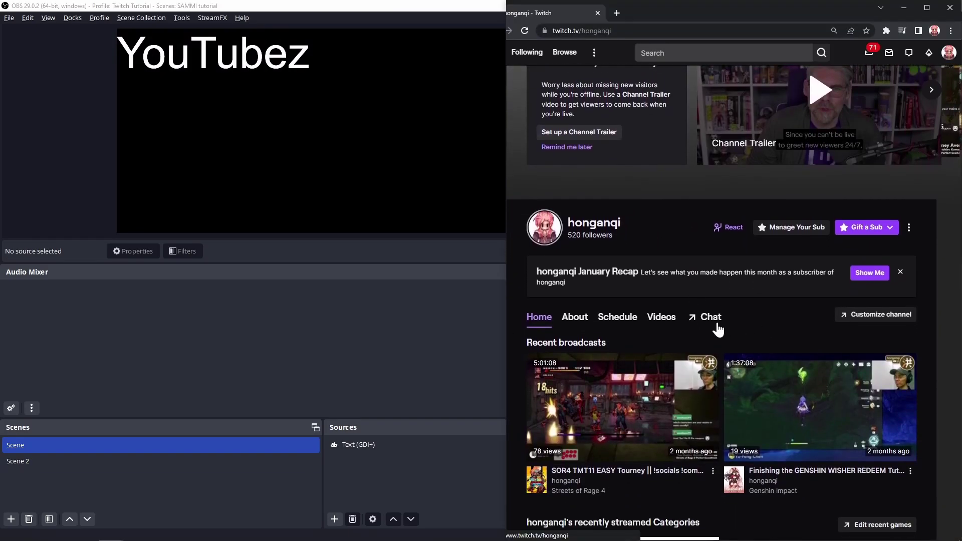
pyautogui.click(717, 324)
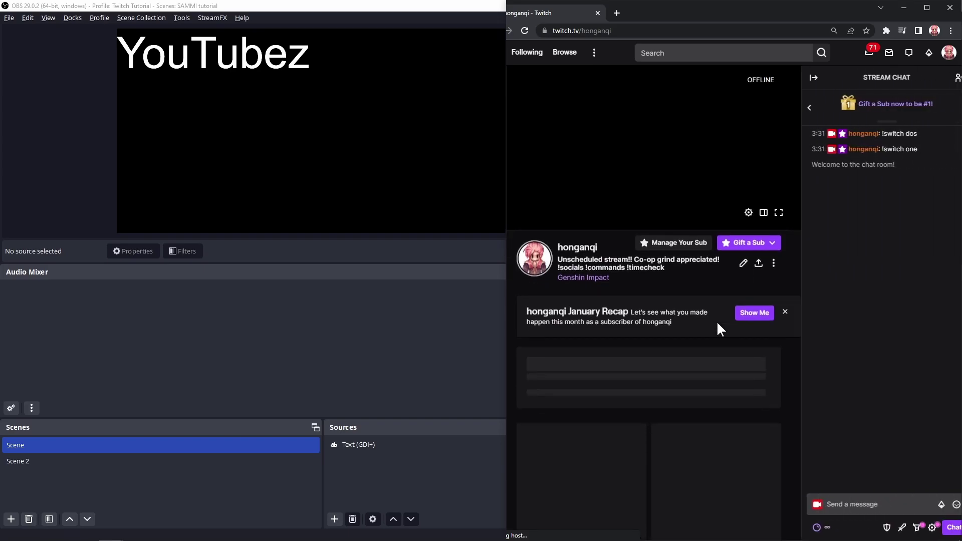
pyautogui.click(833, 502)
pyautogui.write('!')
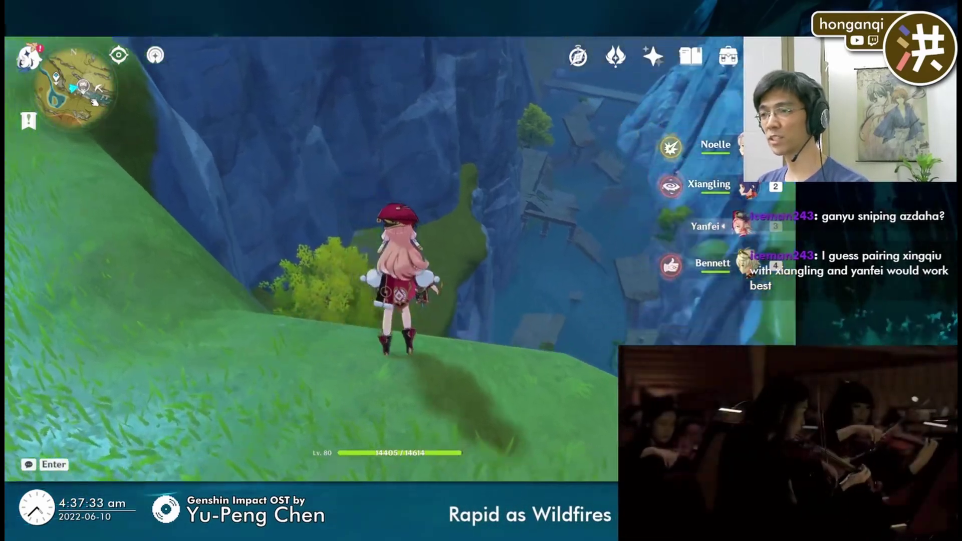
pyautogui.press('space')
pyautogui.press('space')
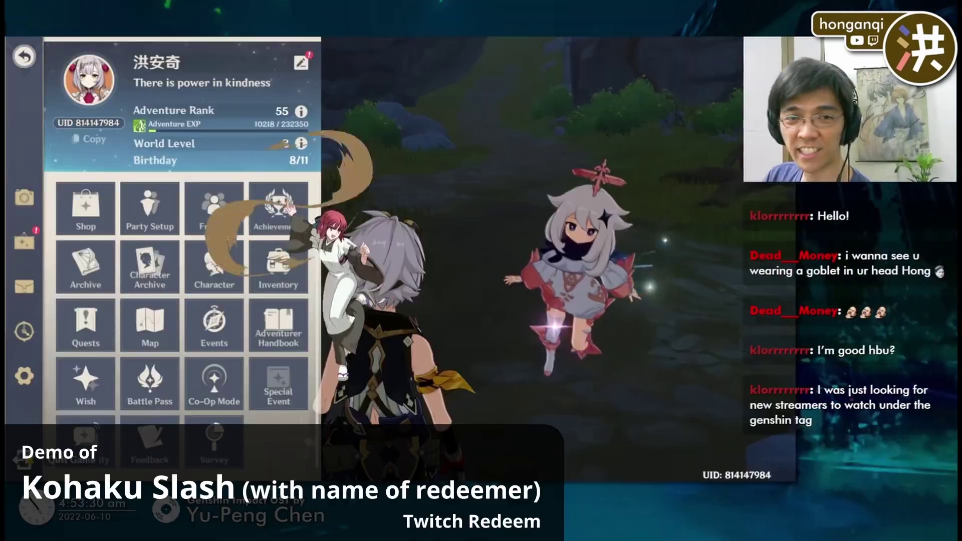